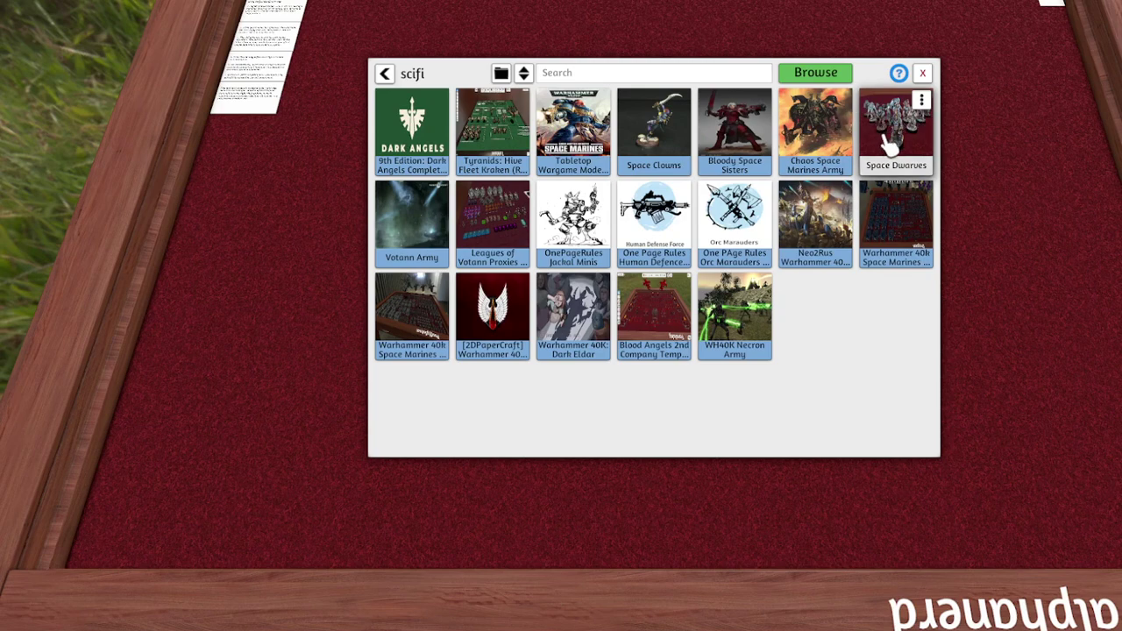
Step: Load Space Dwarves from the workshop's scifi folder and set one dwarf miniature apart on the empty area of the table
left_click(881, 153)
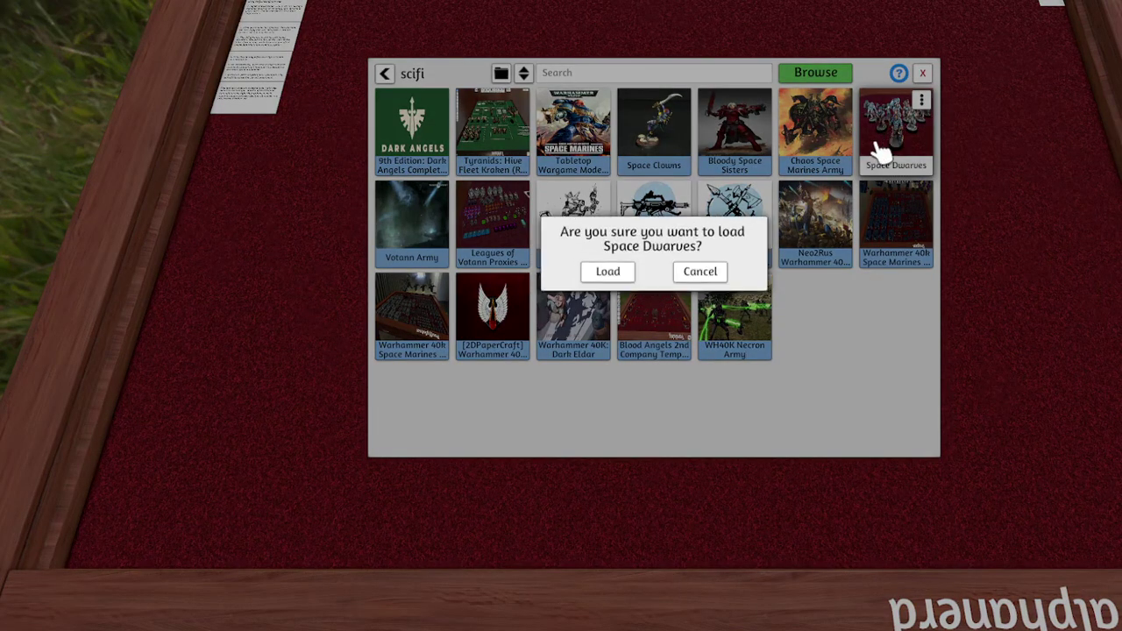
left_click(610, 272)
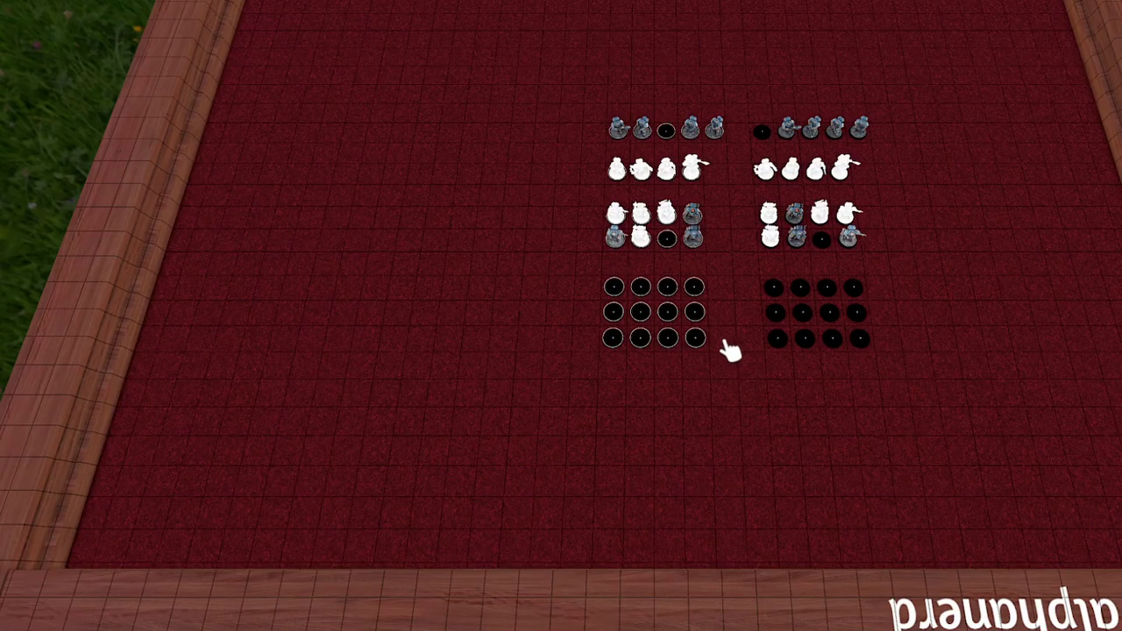
scroll(719, 337, "up", 5)
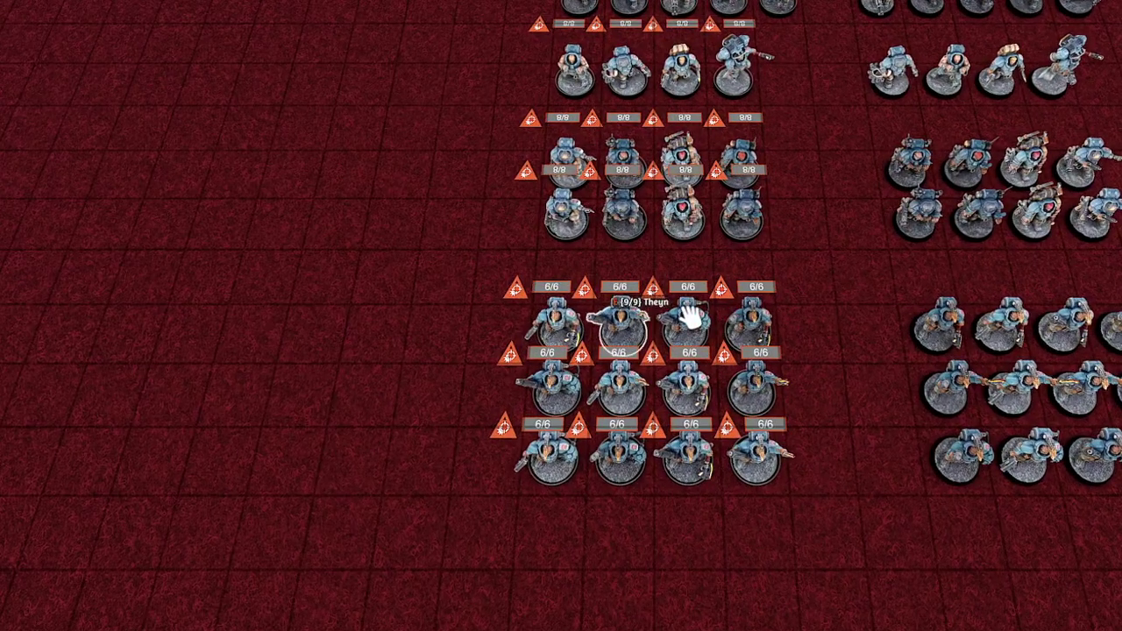
left_click_drag(949, 324, 279, 214)
right_click(280, 209)
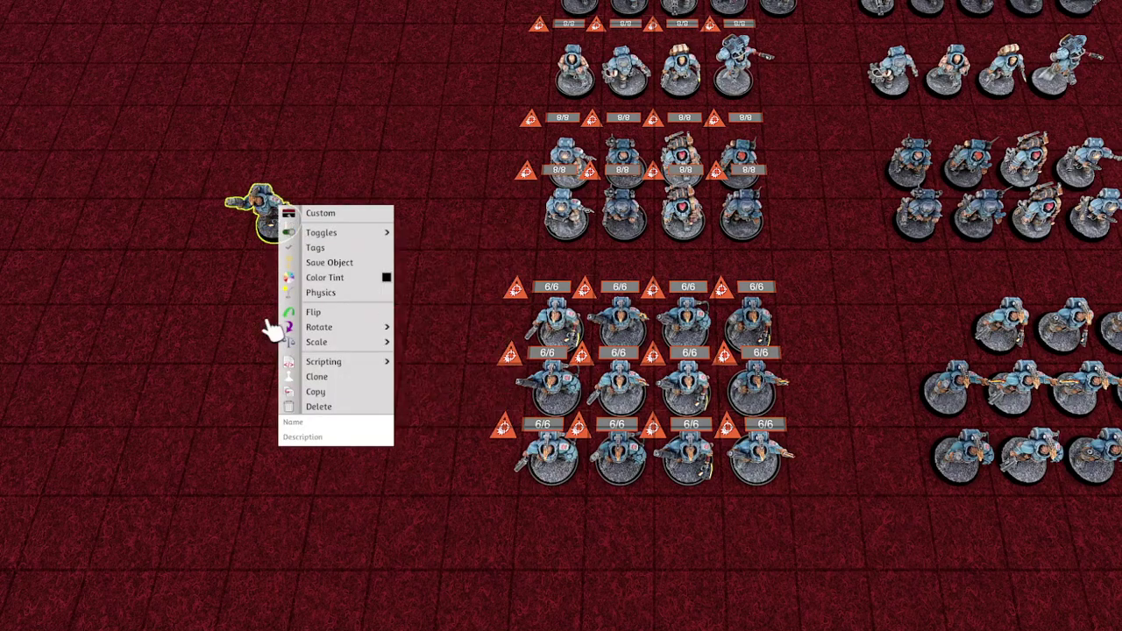
mouse_move(319, 327)
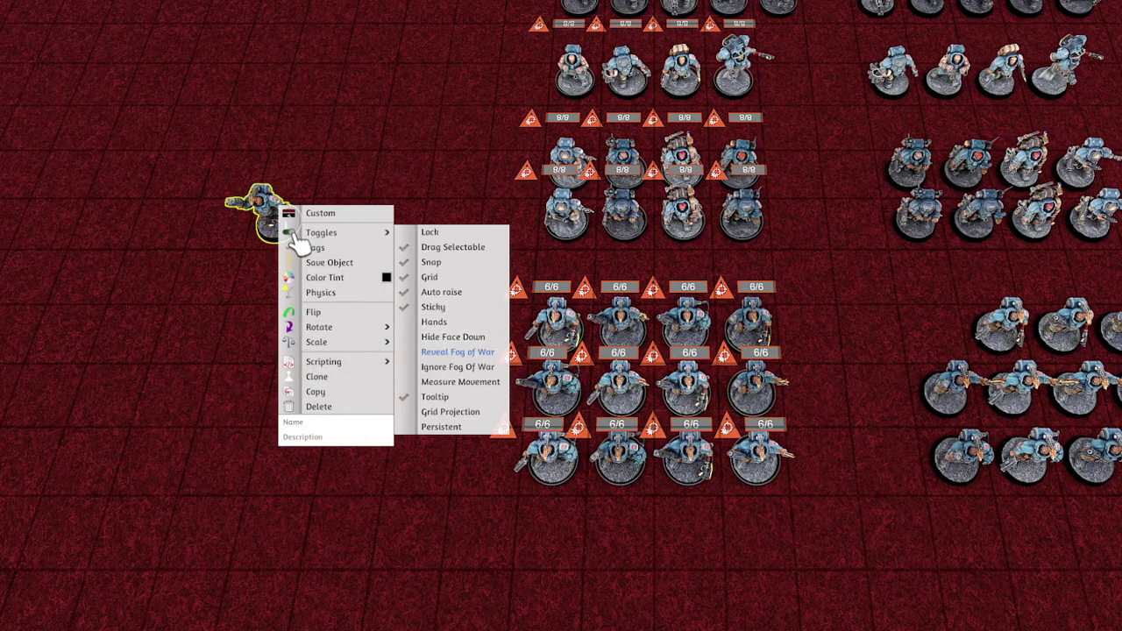
mouse_move(349, 344)
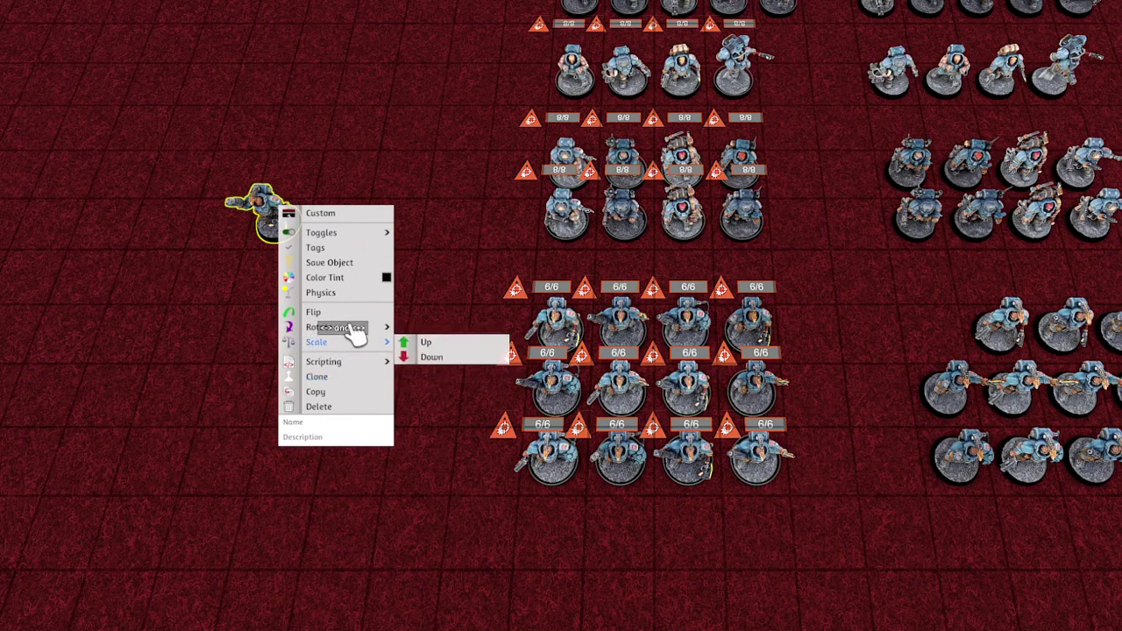
mouse_move(360, 326)
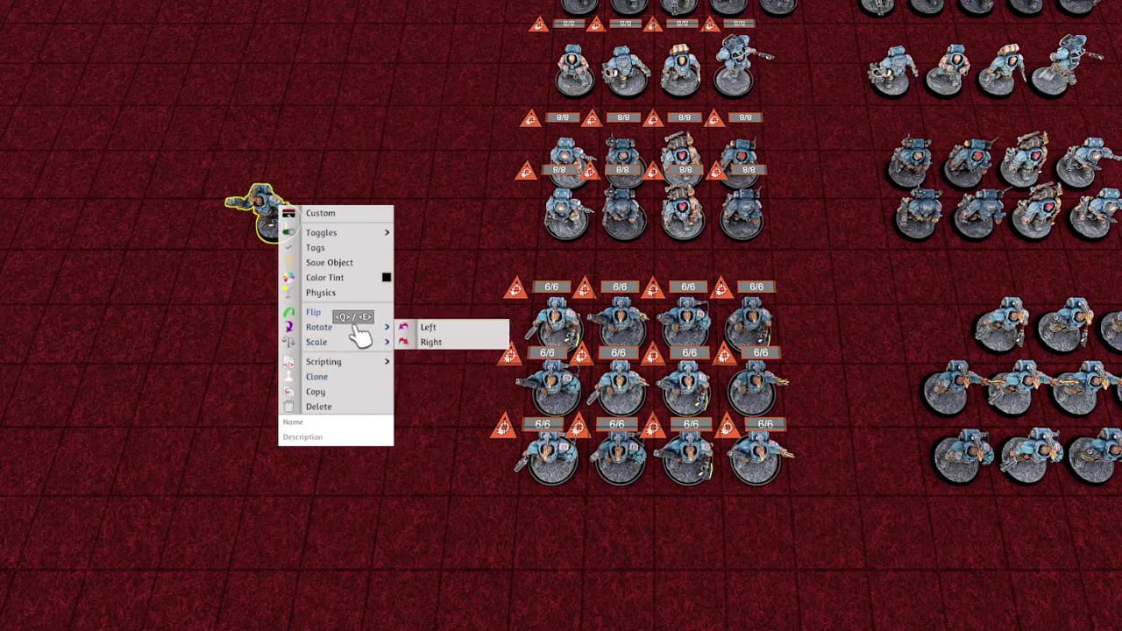
left_click(340, 265)
left_click(658, 265)
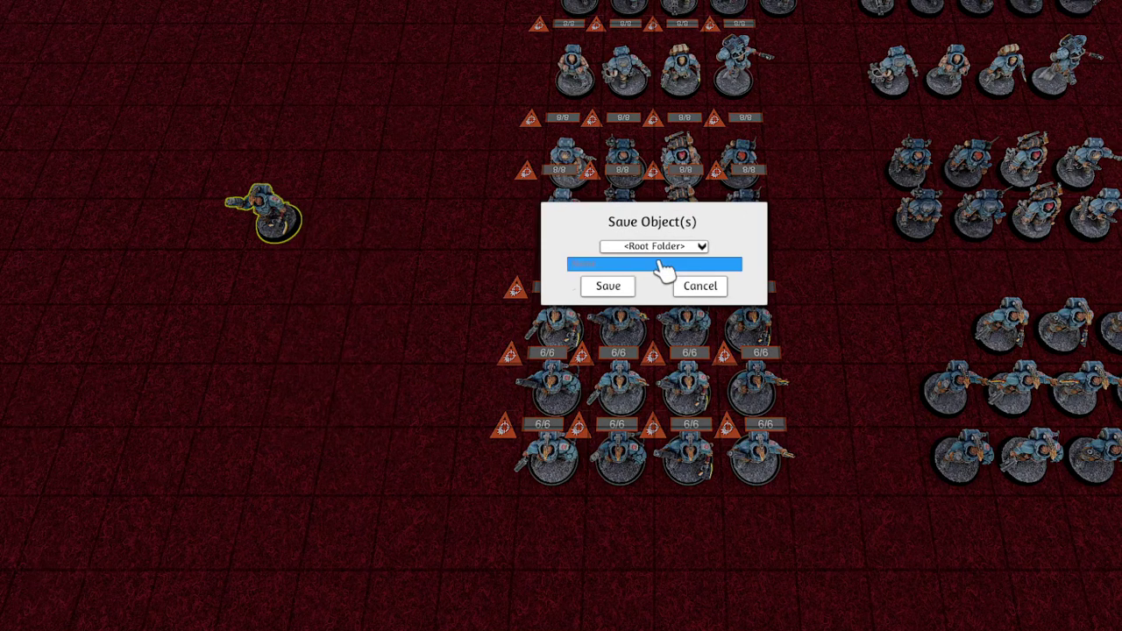
left_click(698, 286)
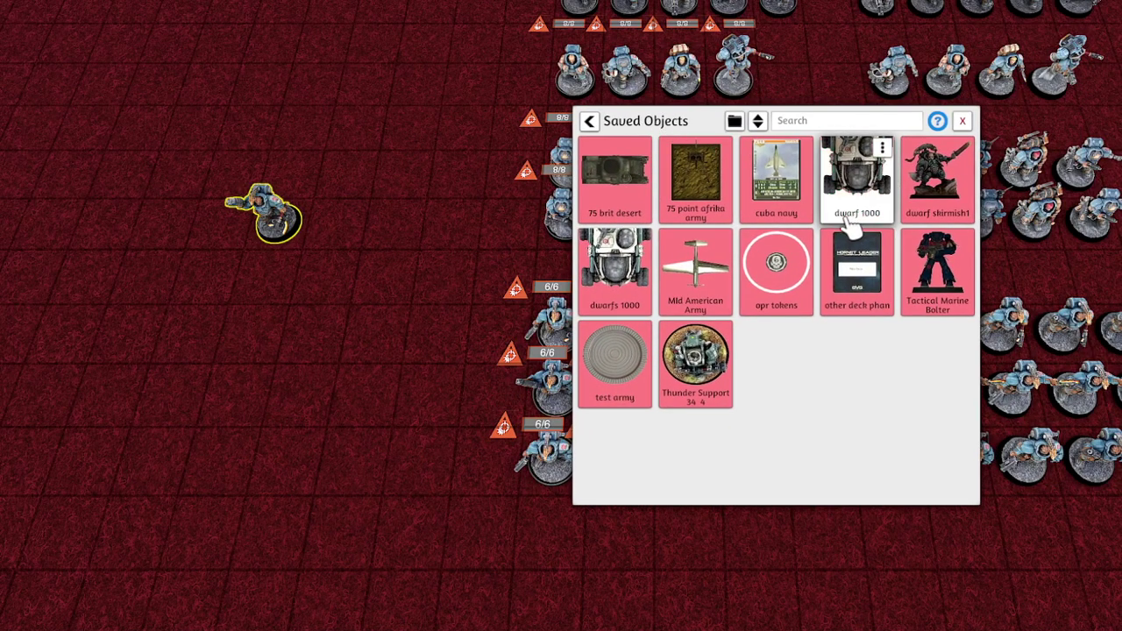
Step: Open the Saved Objects collection and look over the stored armies and miniatures
left_click(848, 198)
left_click_drag(574, 287, 586, 1)
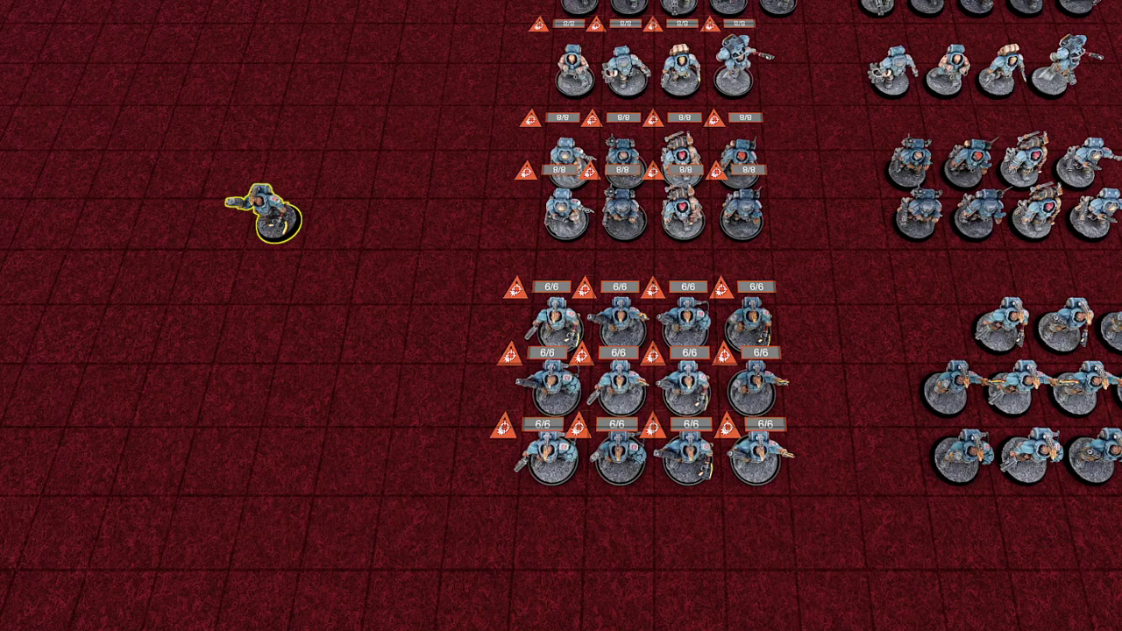
left_click(461, 20)
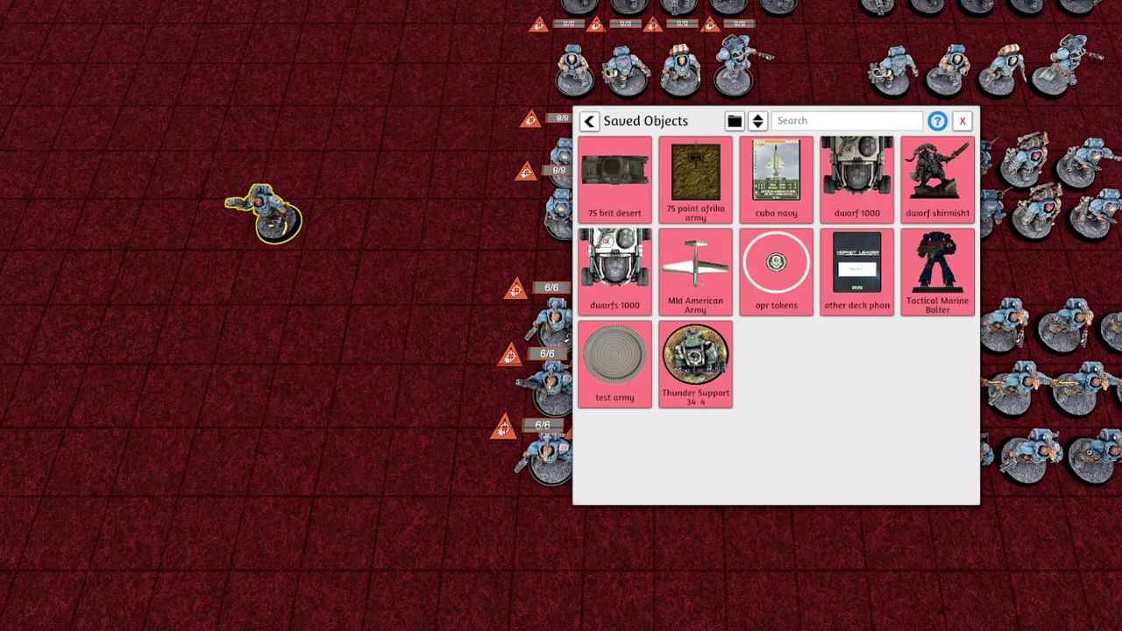
left_click(455, 312)
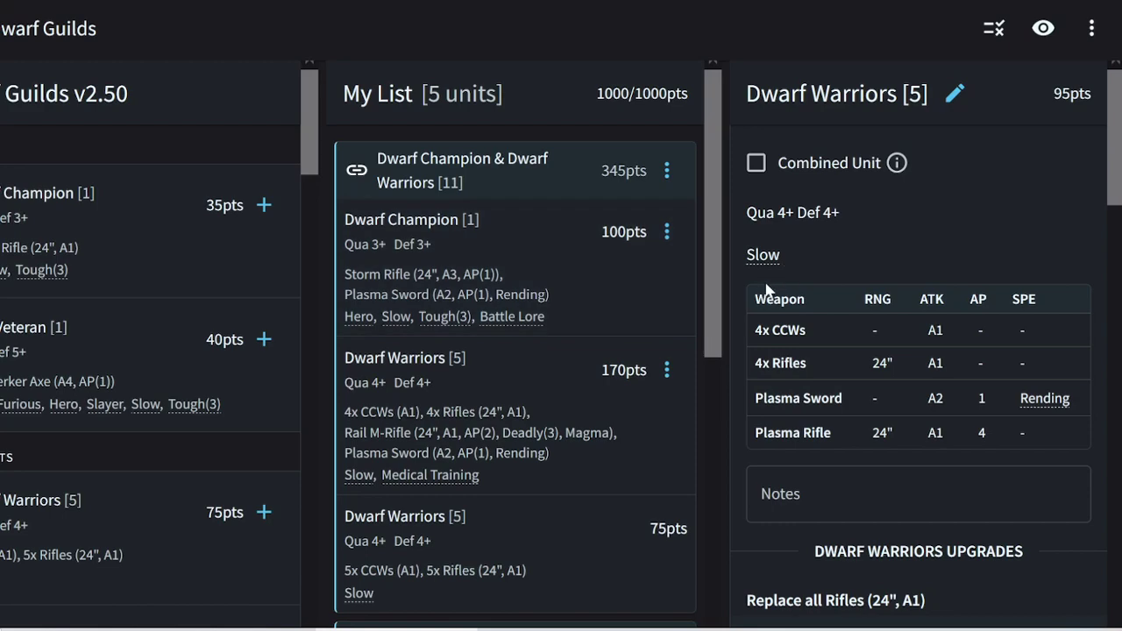
Step: In Army Forge, open the view page of the 1000-point Dwarf Guilds list, share it as a link and copy that link
left_click(1042, 28)
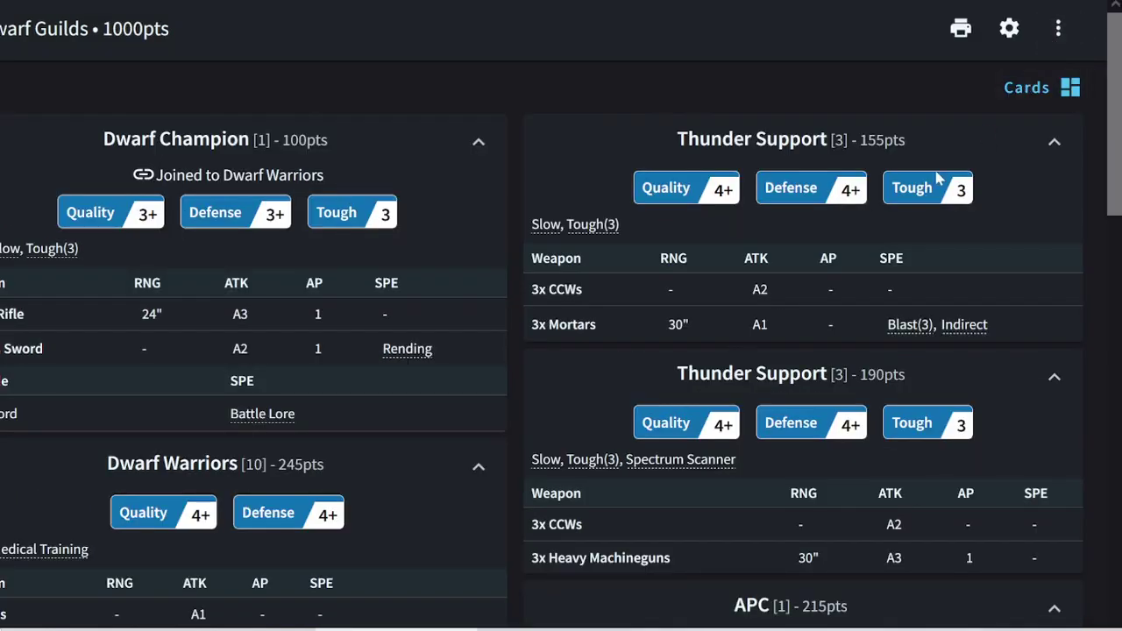
left_click(1060, 28)
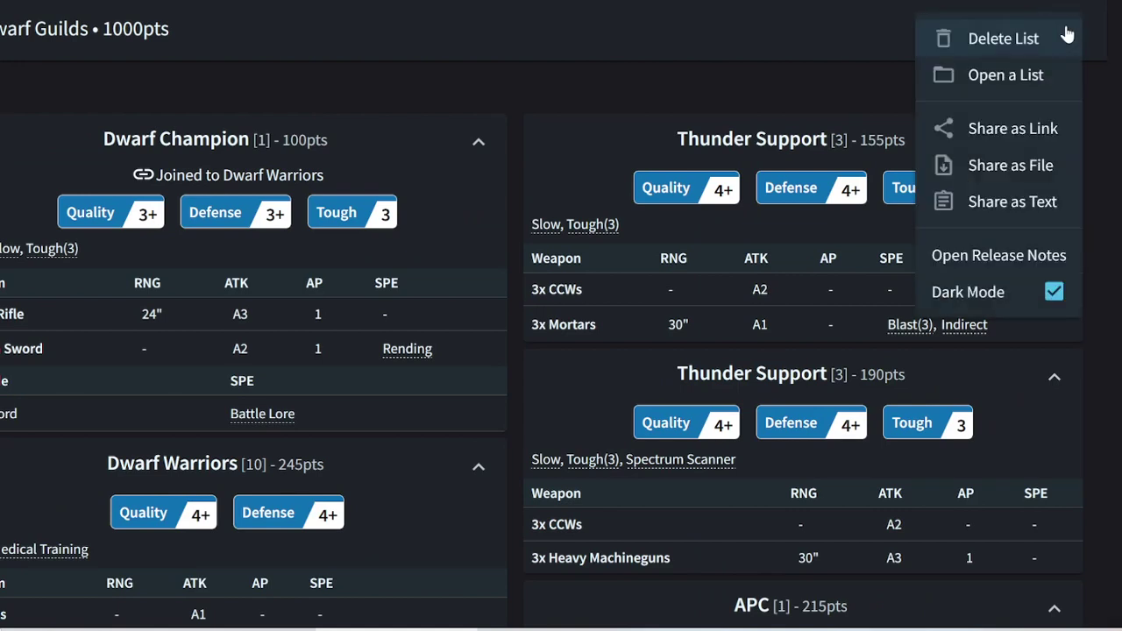
left_click(1006, 134)
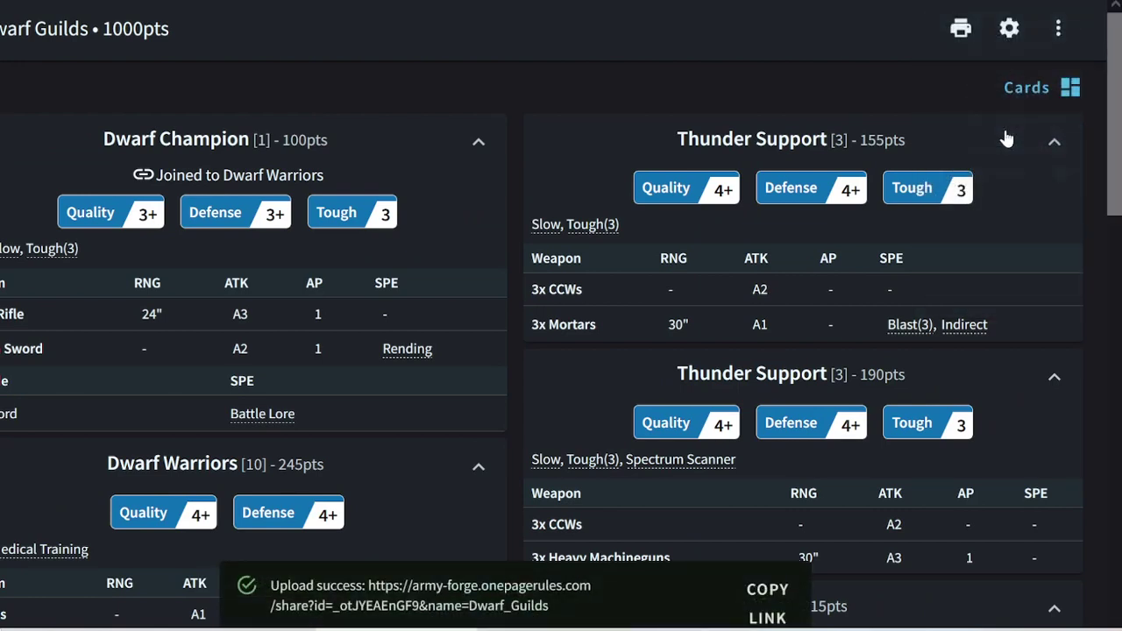
left_click(763, 591)
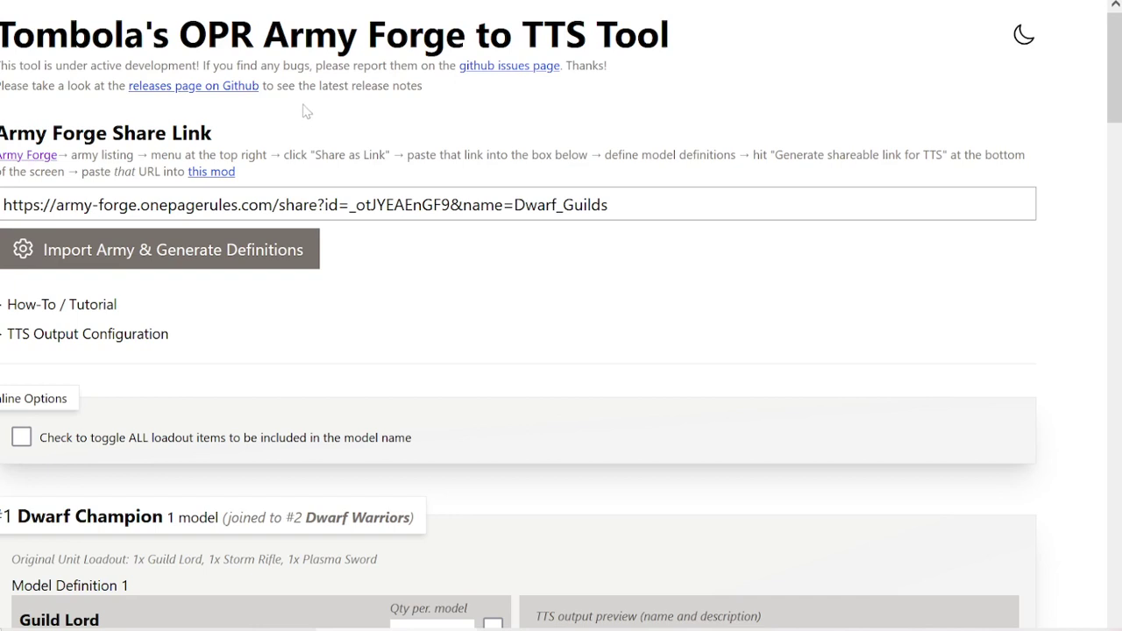
Step: In the OPR Army Forge to TTS tool, replace the share link with the copied Dwarf Guilds link and import the army with its definitions
left_click(304, 204)
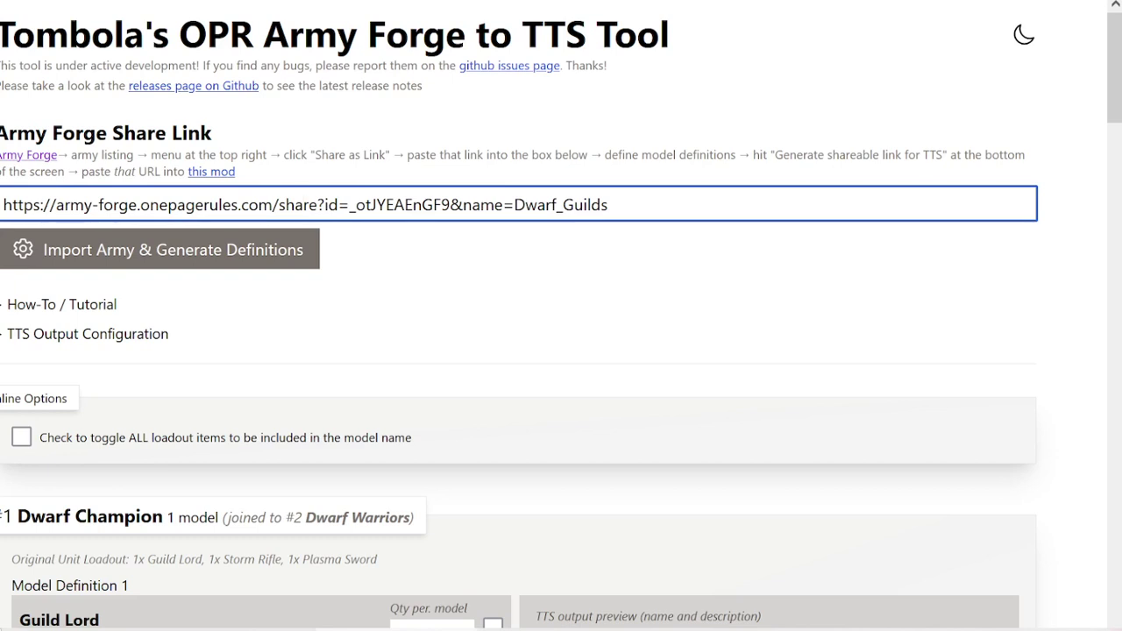
right_click(304, 204)
left_click(608, 204)
left_click_drag(608, 205, 3, 204)
key("ctrl+c")
key("BackSpace")
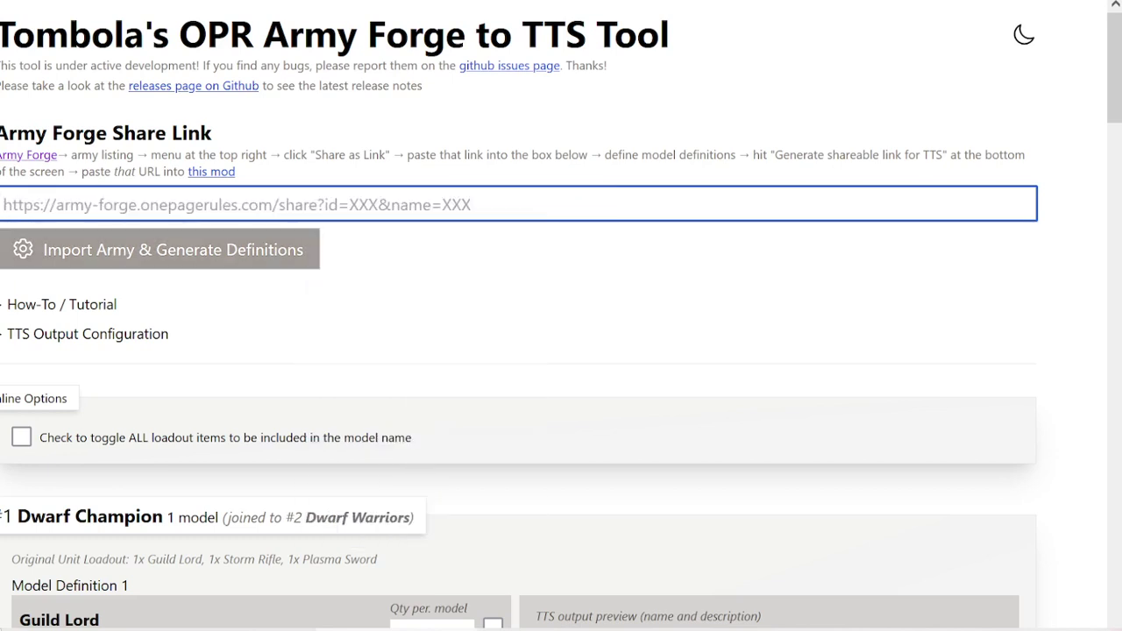
right_click(97, 206)
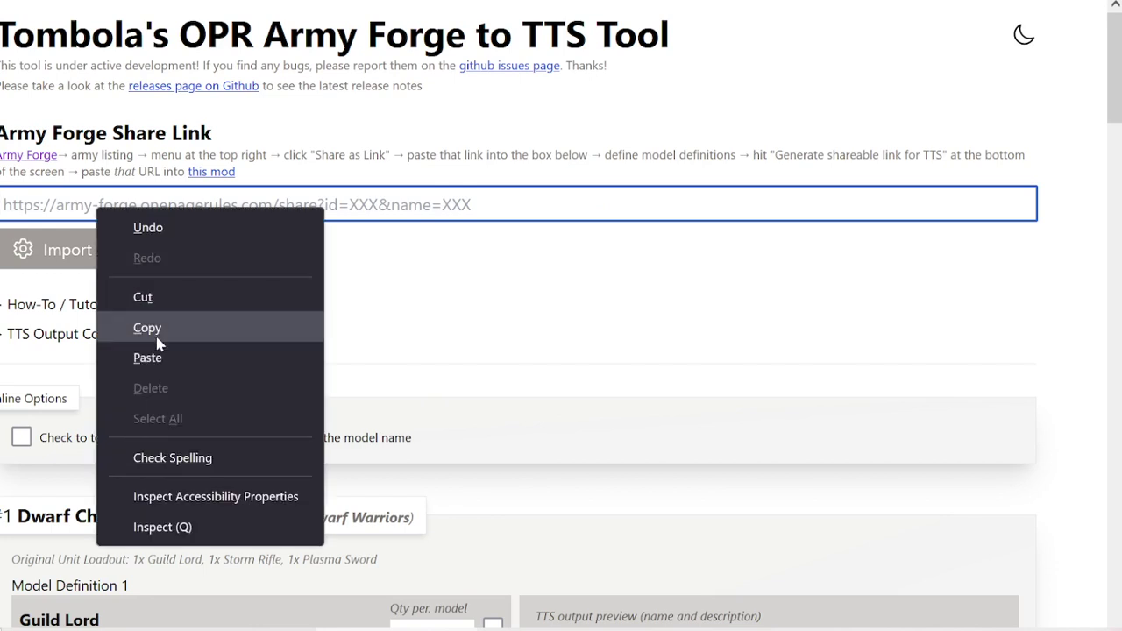
left_click(147, 357)
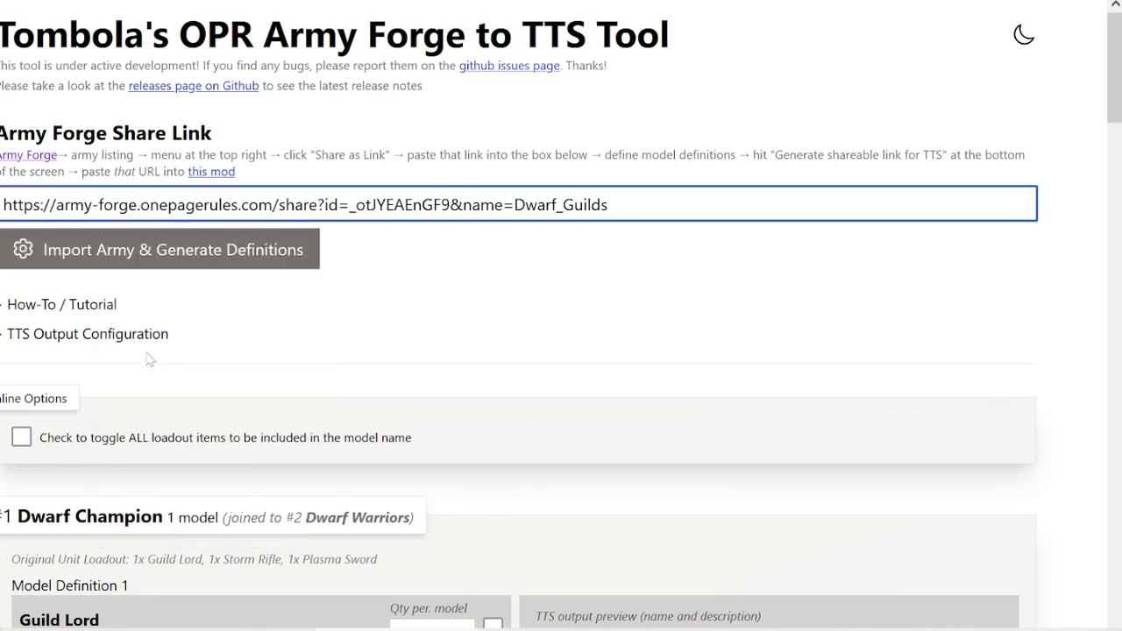
left_click(170, 261)
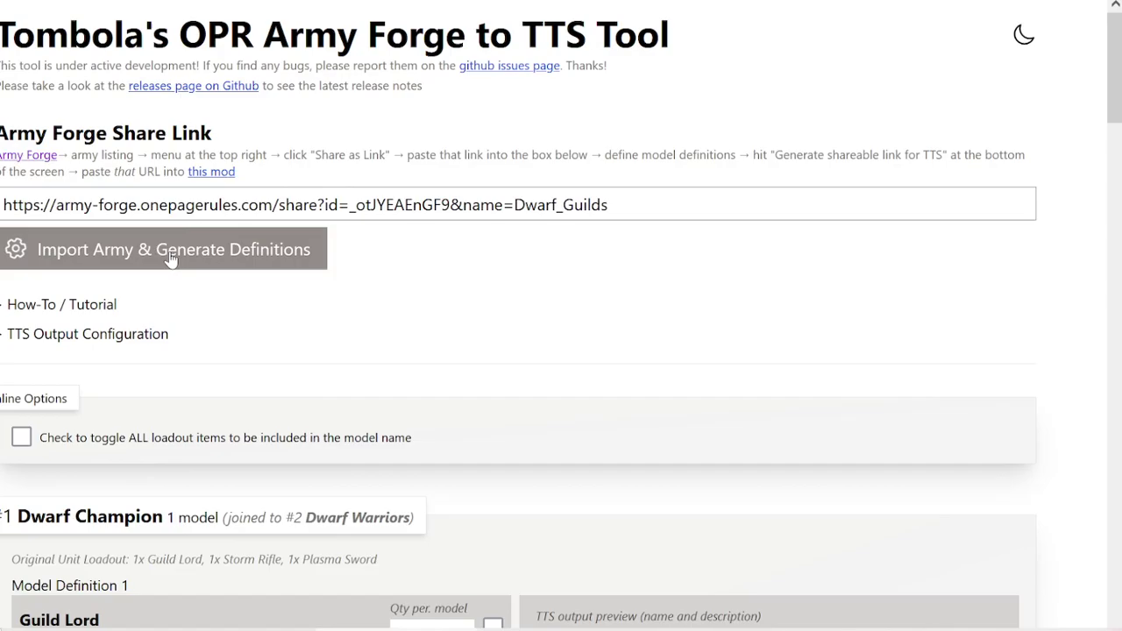
Step: Generate the shareable link for TTS from the imported model definitions and copy the whole link
scroll(337, 366, "down", 20)
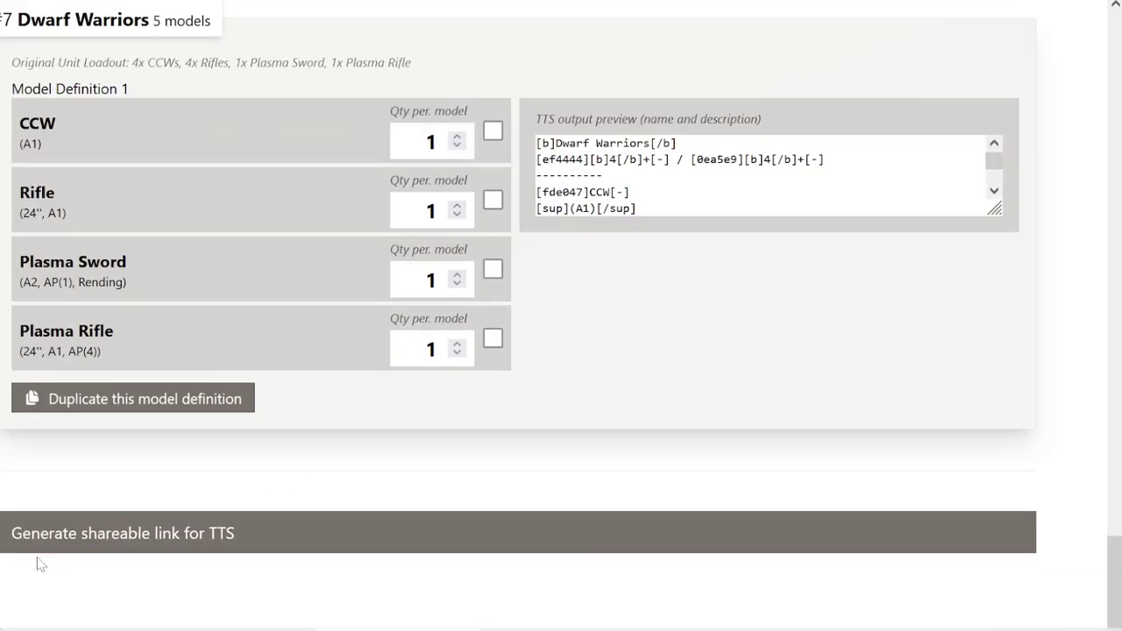
left_click(77, 541)
scroll(531, 471, "down", 2)
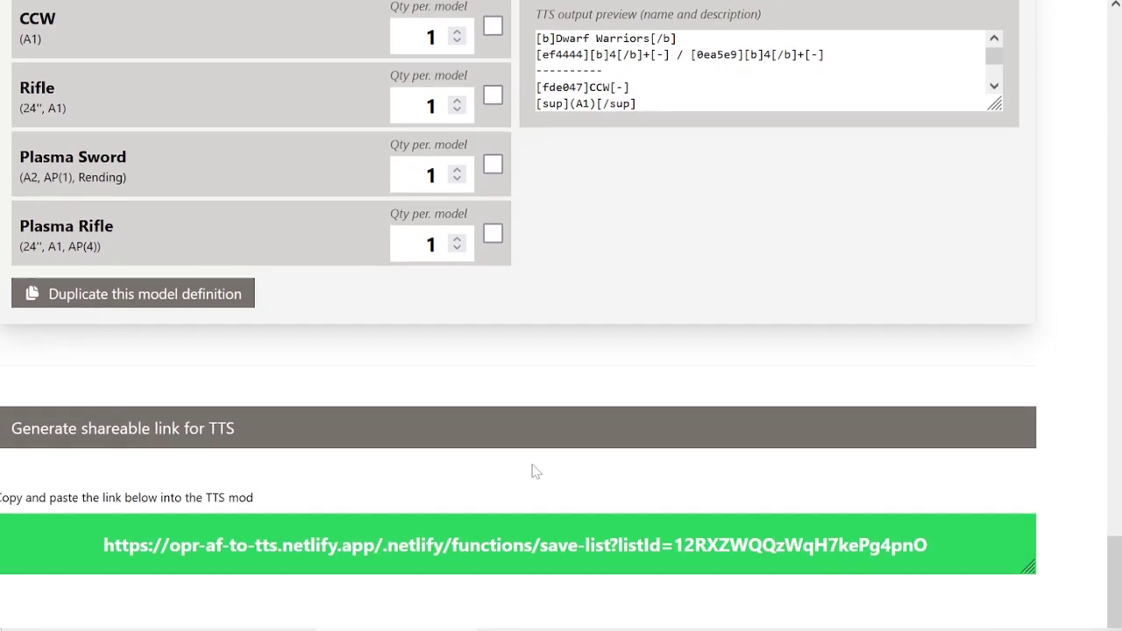
left_click_drag(103, 523, 927, 524)
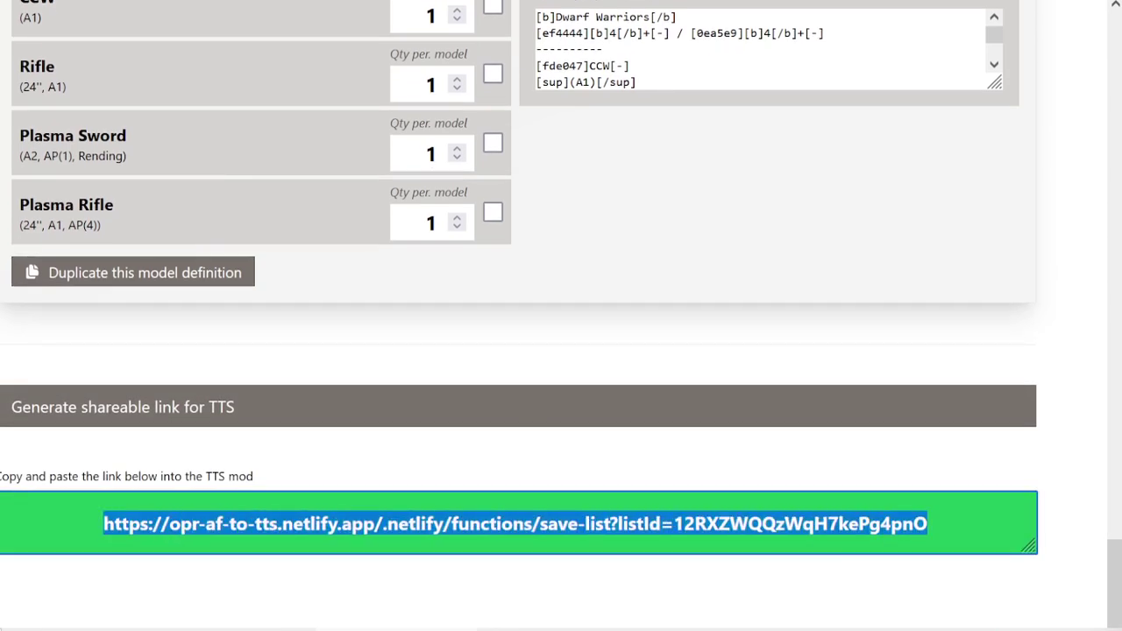
right_click(927, 523)
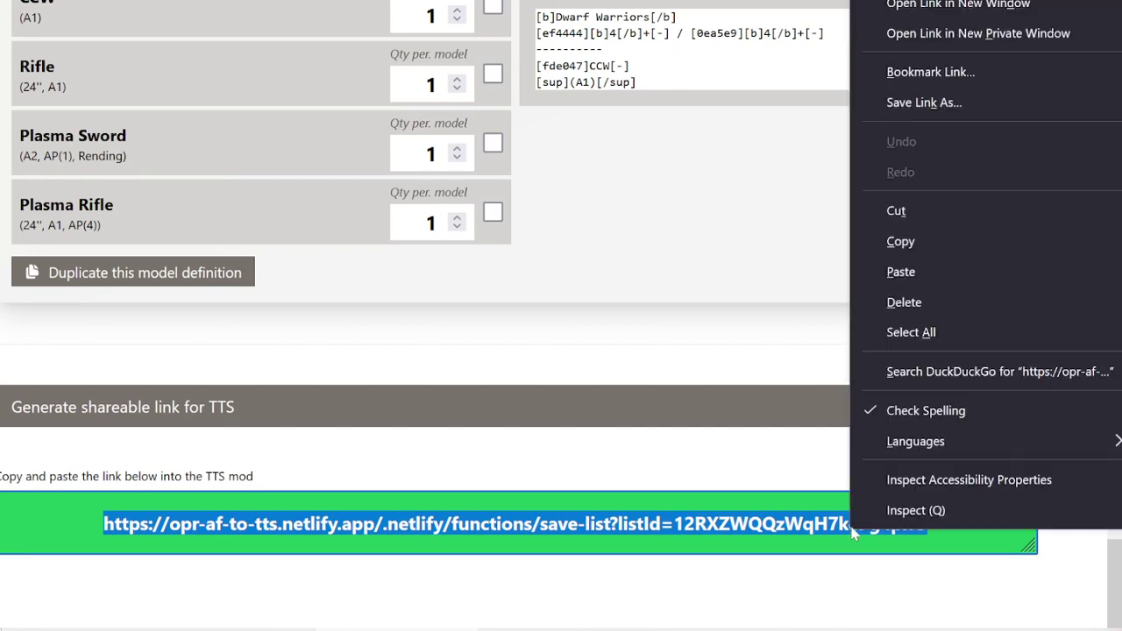
left_click(926, 230)
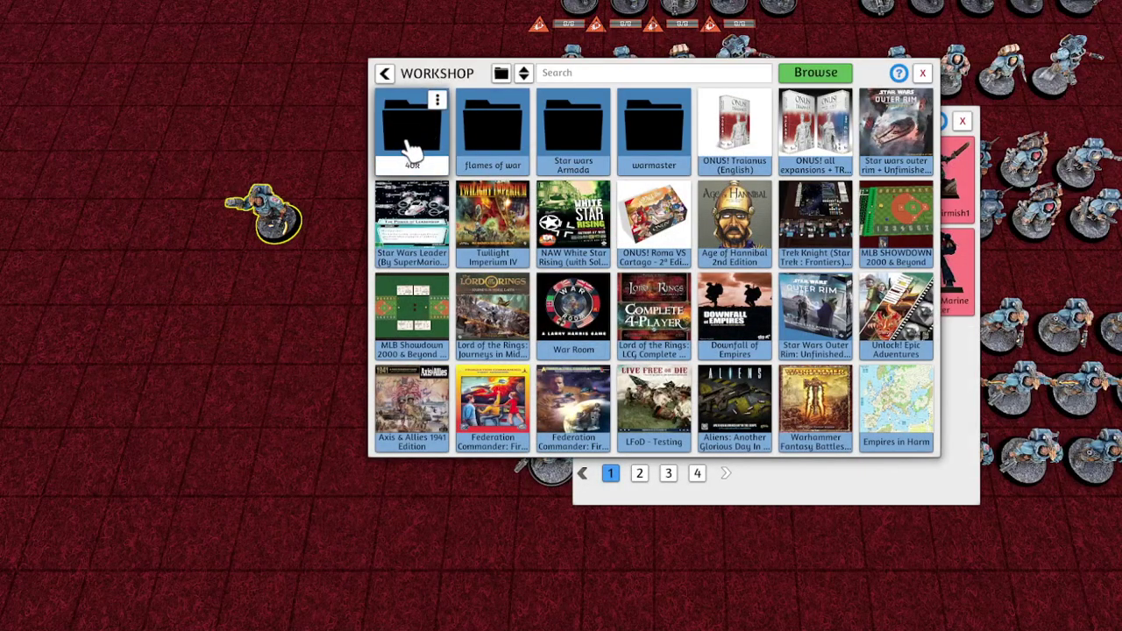
Step: In Tabletop Simulator, load Tombola's OPR AF to TTS Army Importer from the 40k workshop folder and submit the copied shareable link
left_click(409, 149)
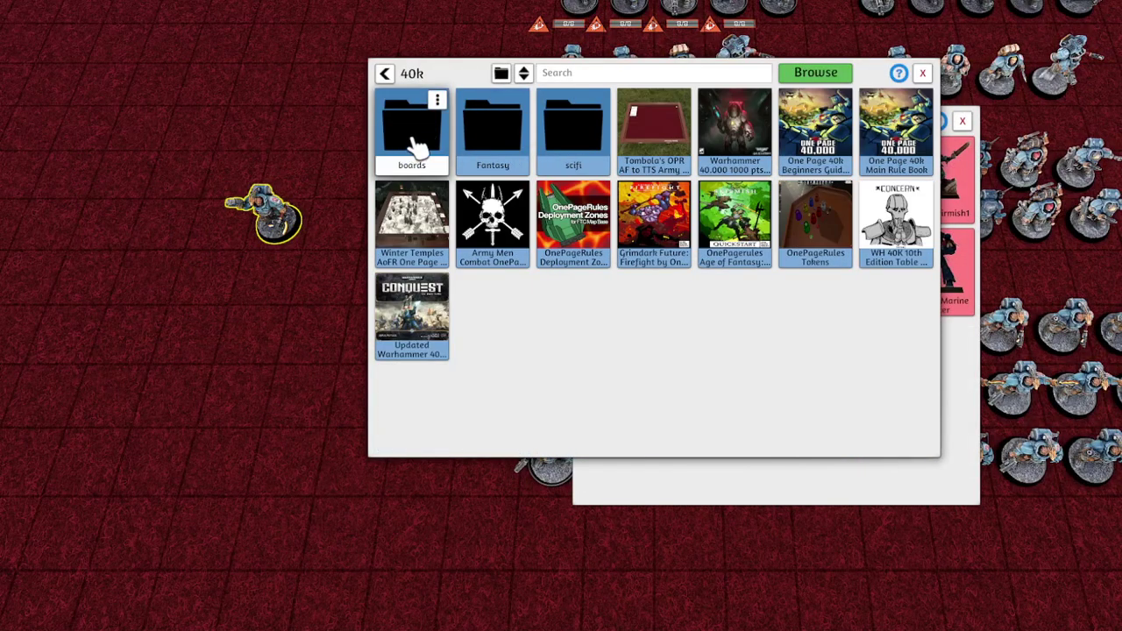
left_click(666, 140)
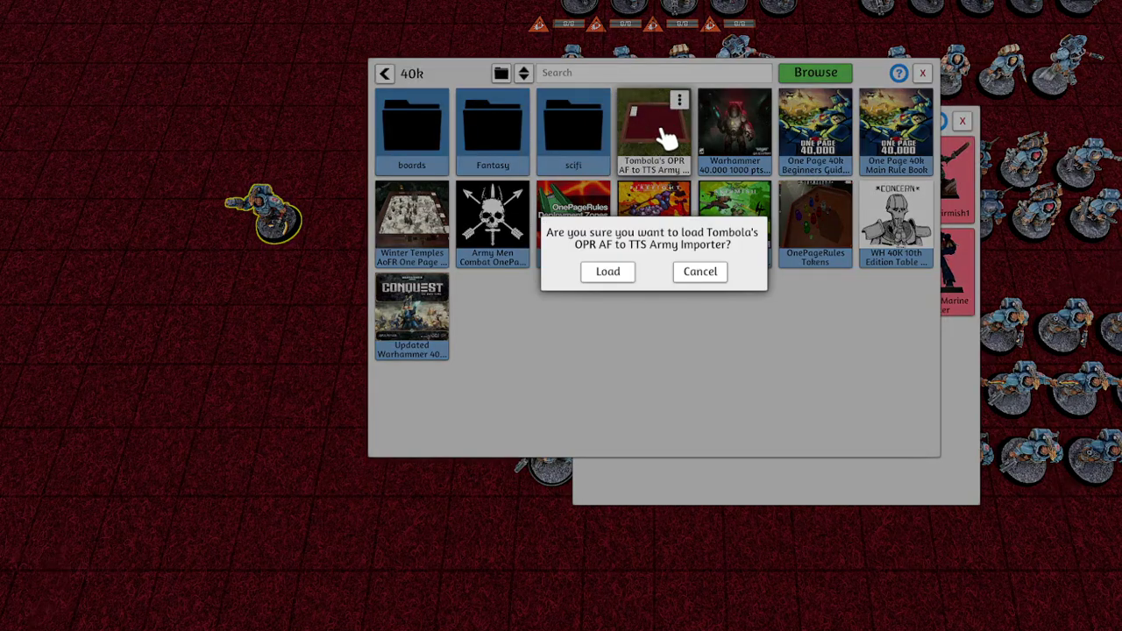
left_click(628, 273)
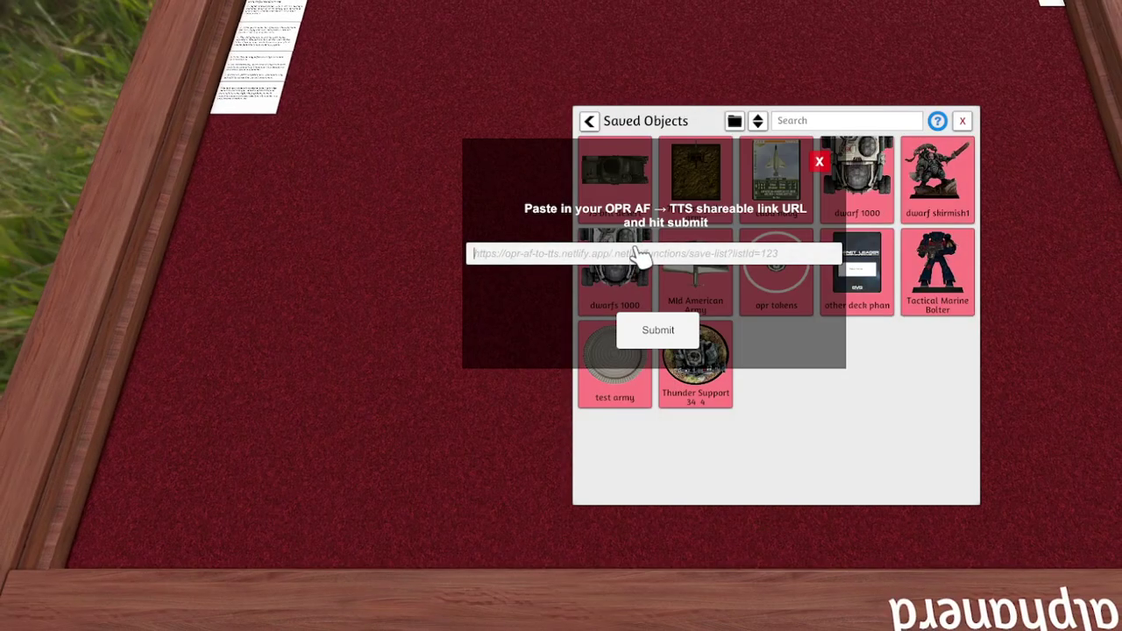
key("ctrl+v")
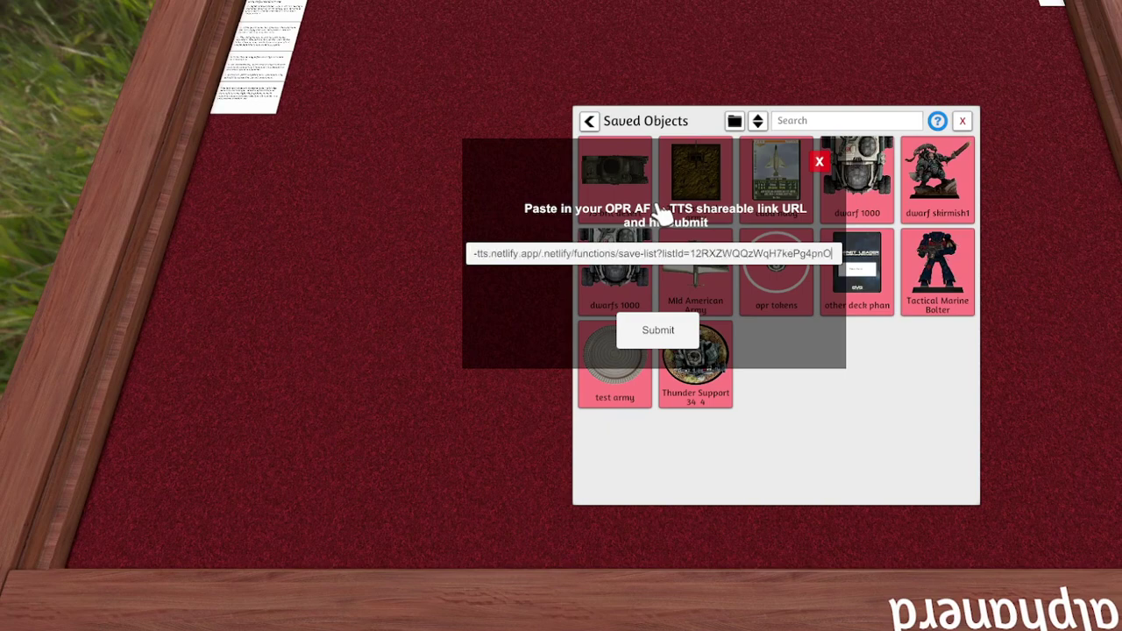
left_click(649, 330)
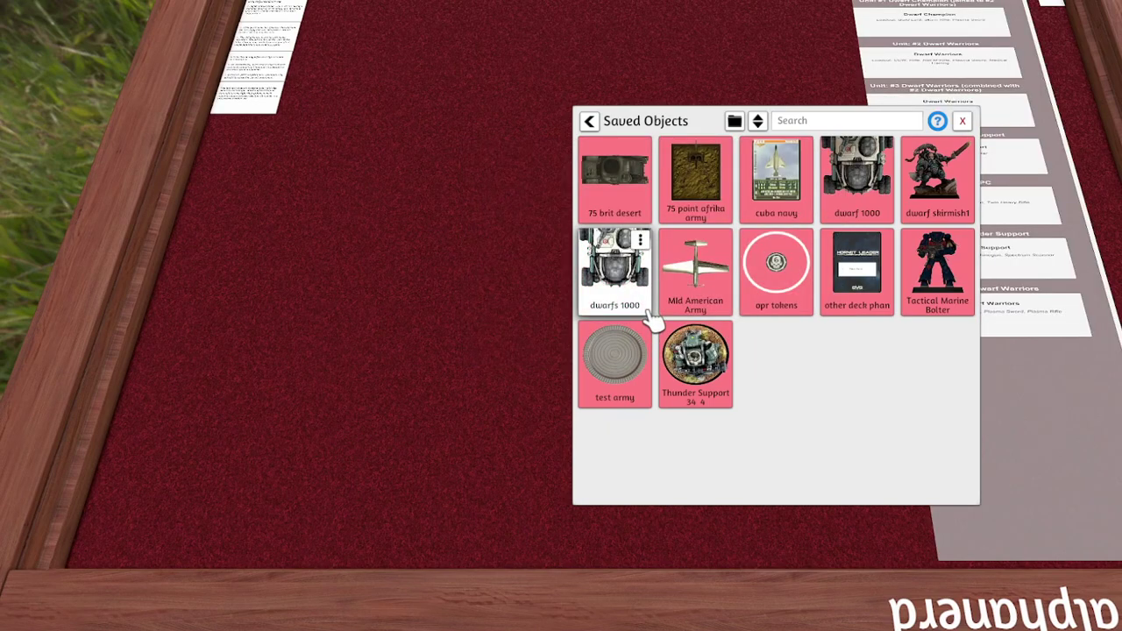
Step: Place the saved object "dwarf 1000" on the table beside the imported unit list and close the Saved Objects window
left_click_drag(718, 136, 323, 39)
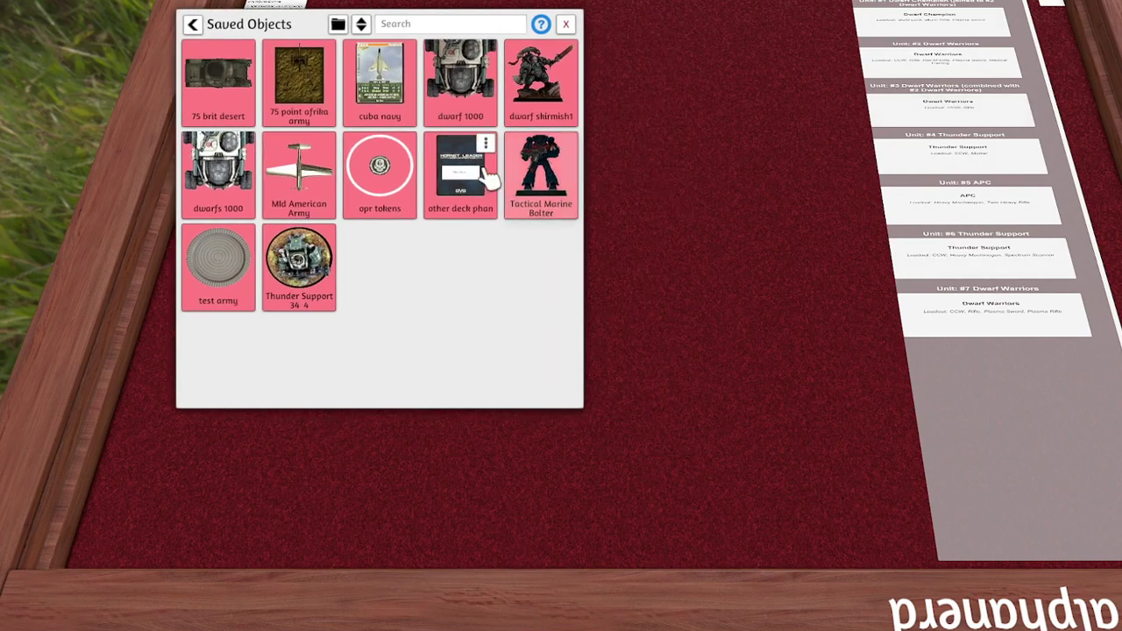
left_click(460, 83)
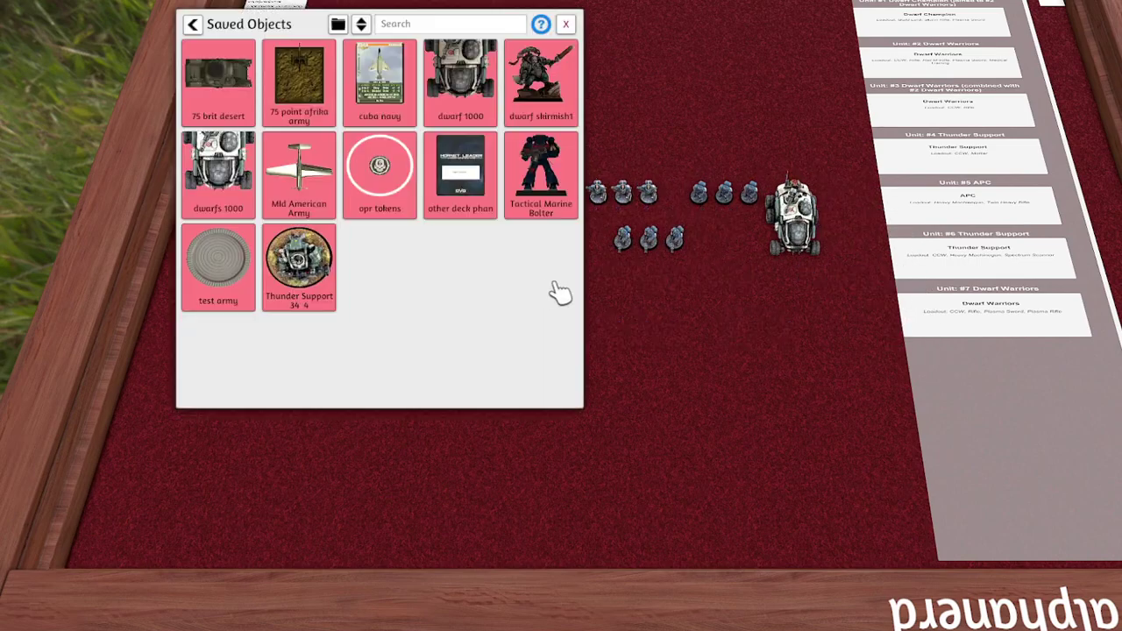
left_click(567, 25)
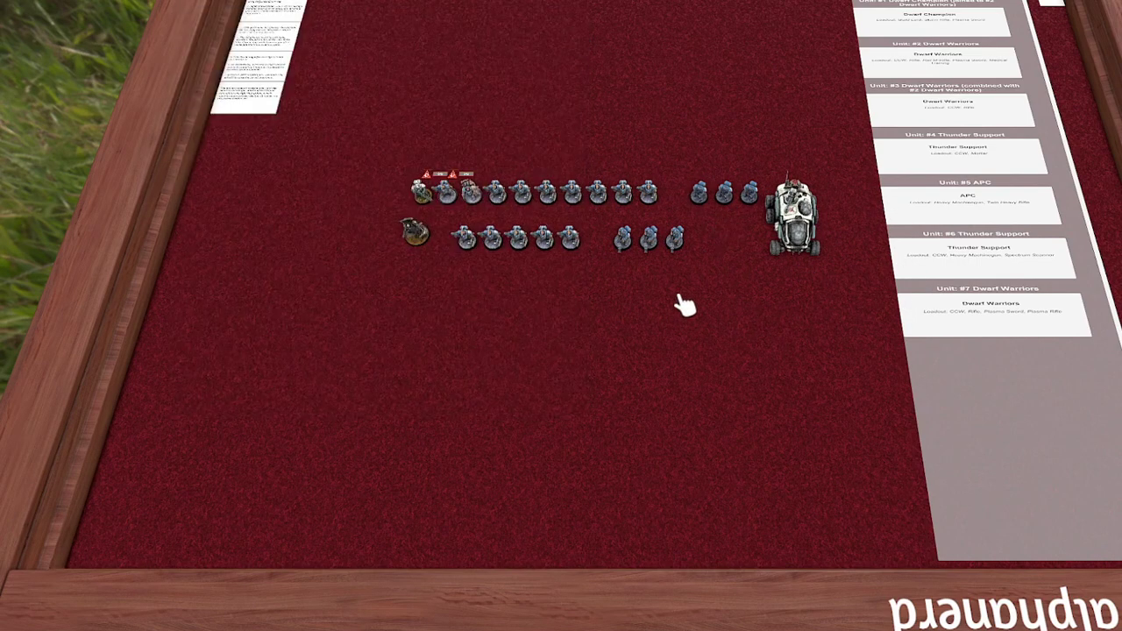
scroll(701, 289, "up", 5)
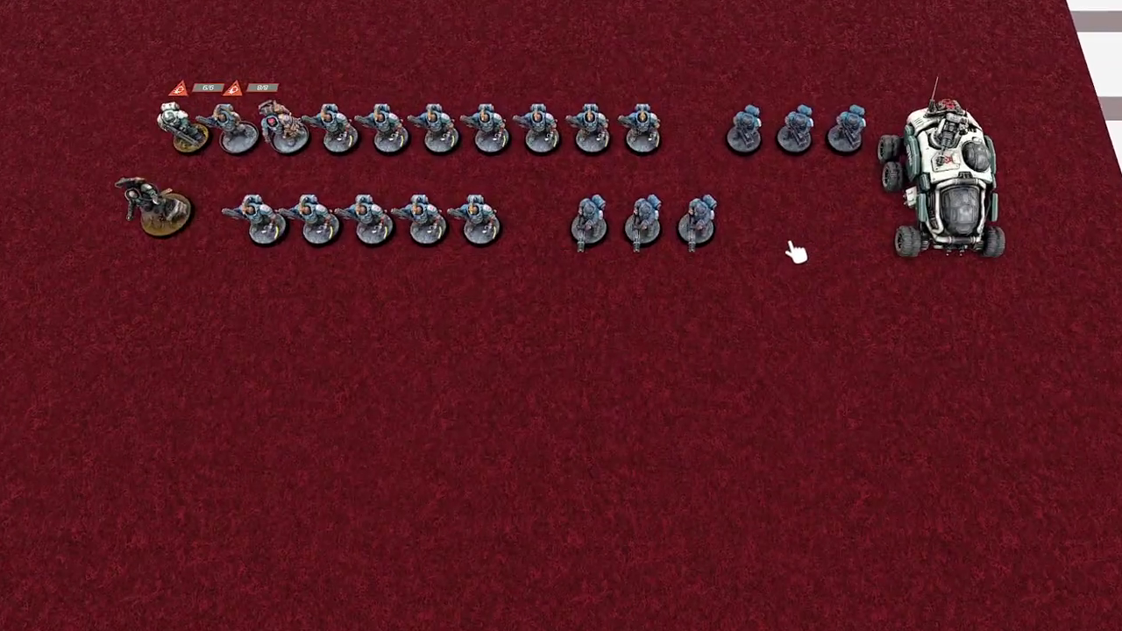
Step: Assign the imported APC profile to the vehicle model and check the profiles on the Thunder Support and Dwarf Warriors miniatures
key("d")
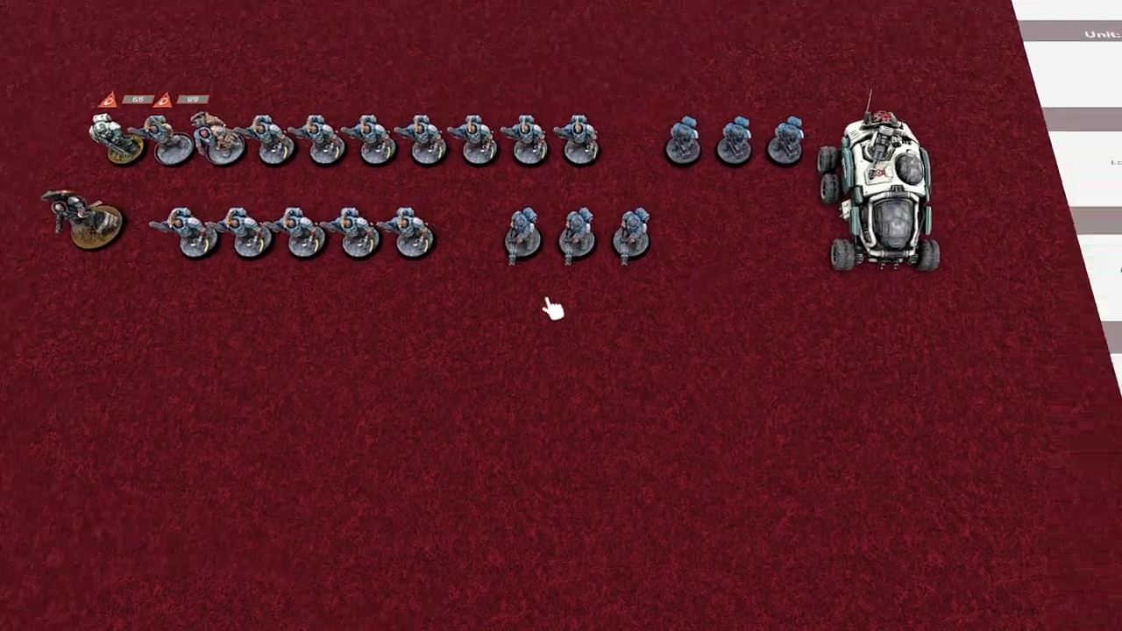
left_click(892, 245)
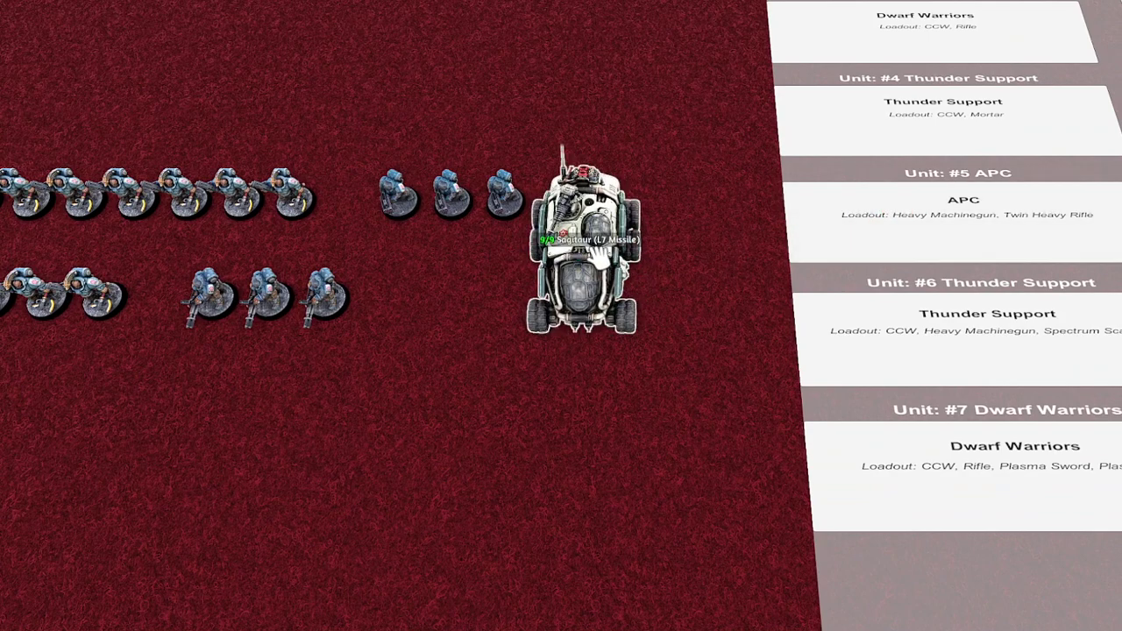
mouse_move(602, 254)
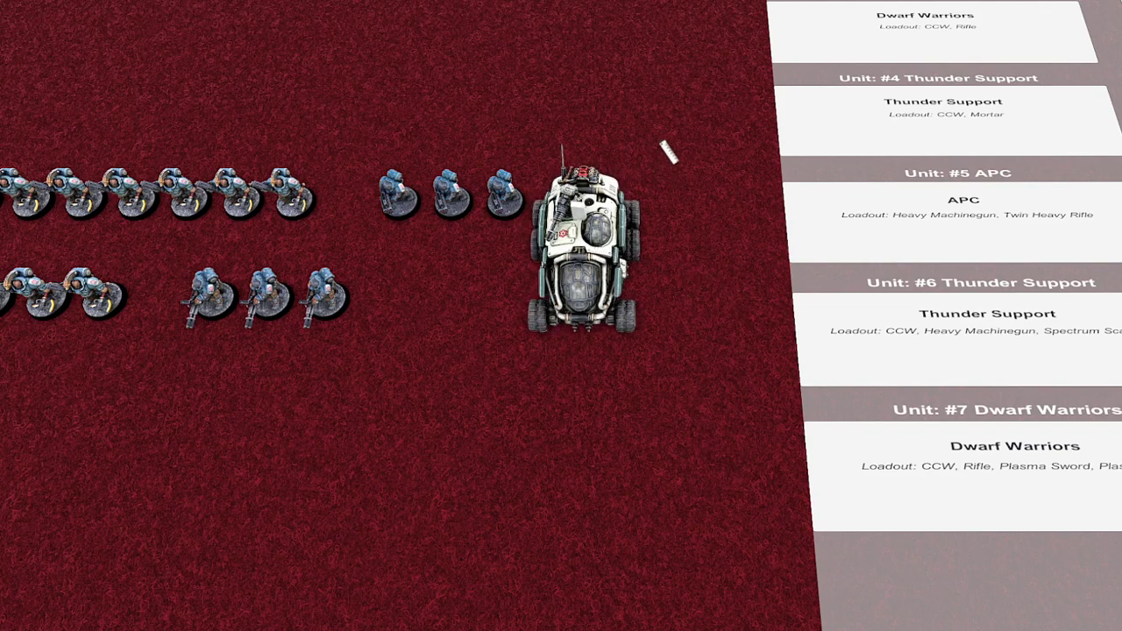
right_click(668, 147)
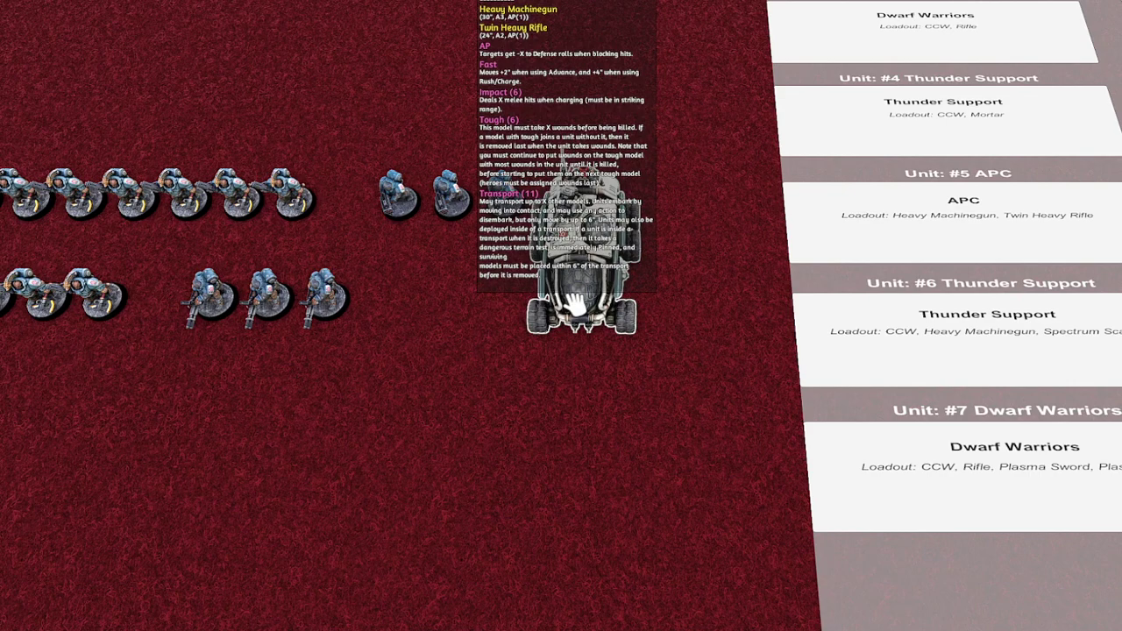
mouse_move(603, 282)
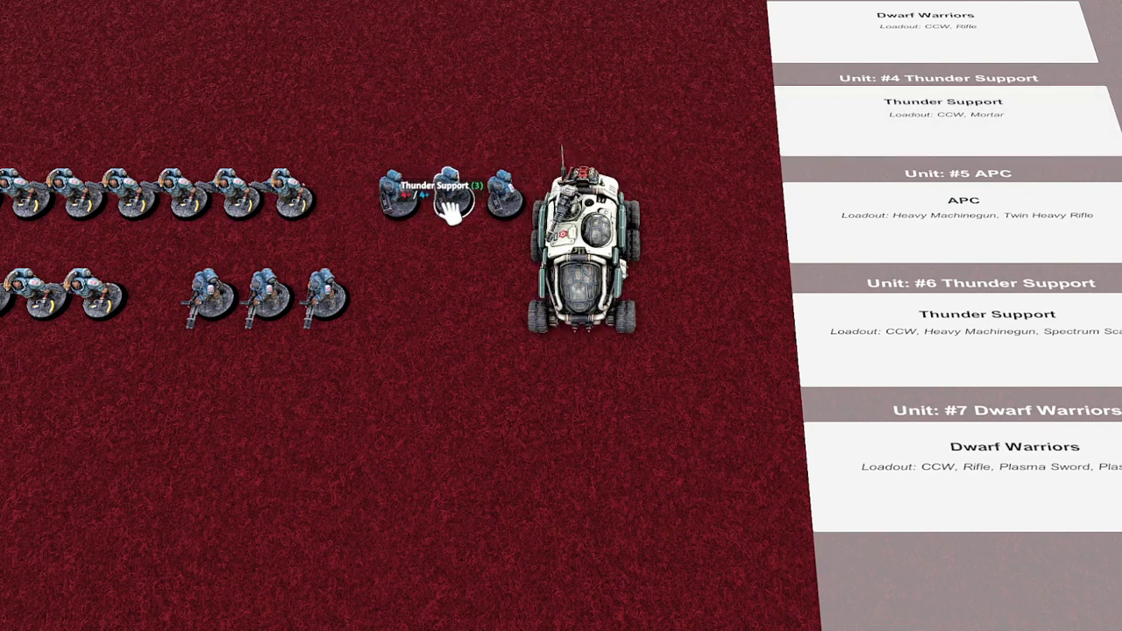
mouse_move(452, 209)
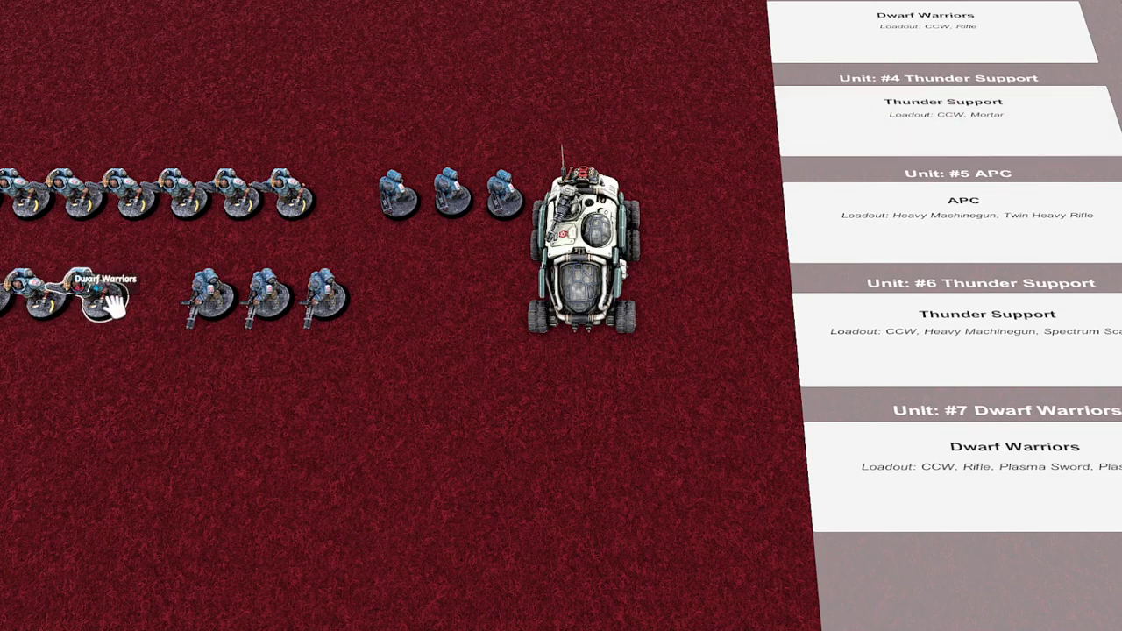
mouse_move(114, 305)
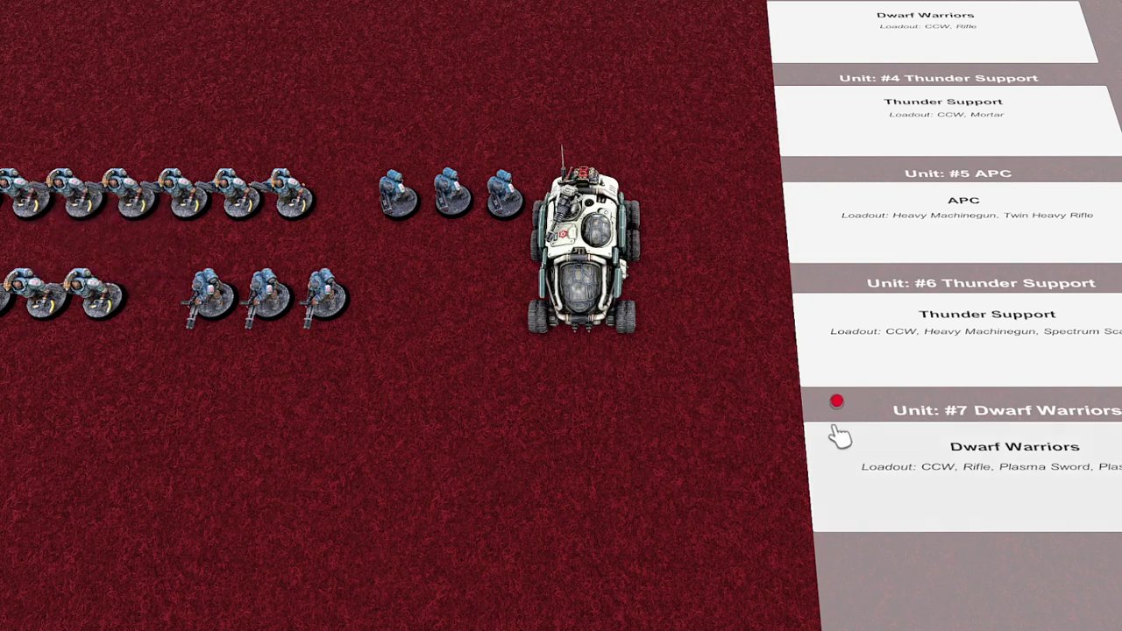
left_click_drag(778, 441, 2, 34)
right_click(565, 263)
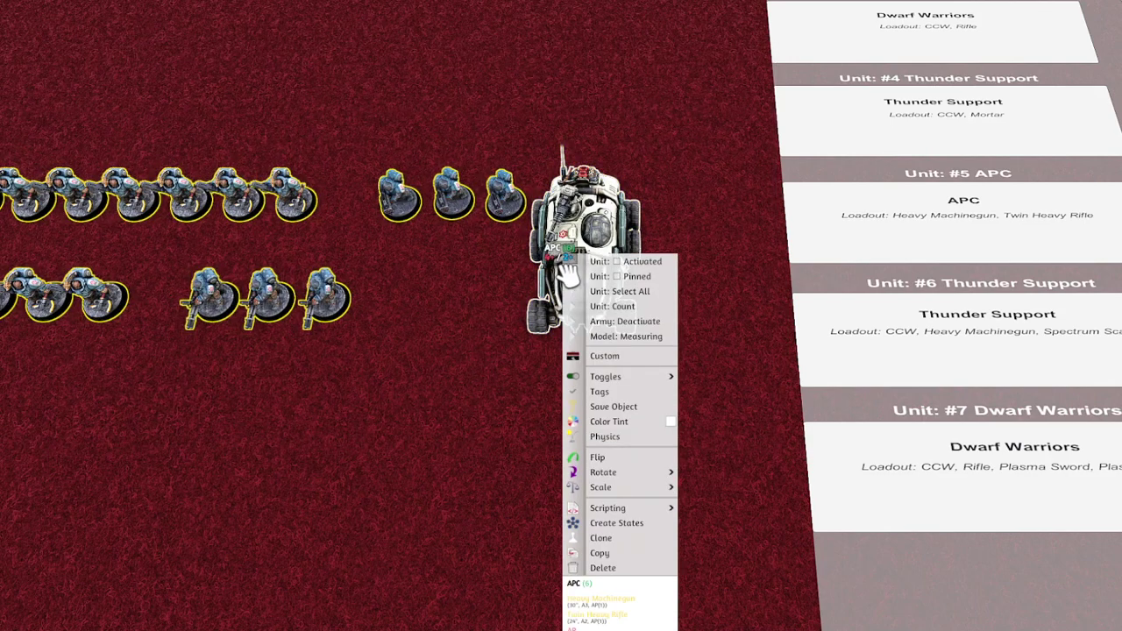
left_click(623, 408)
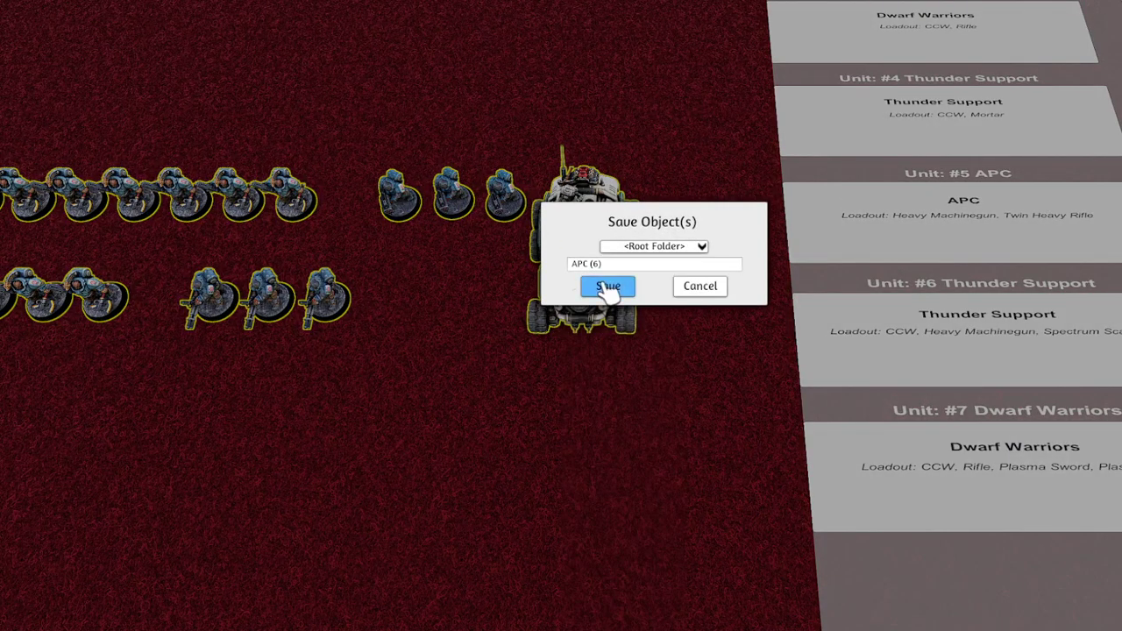
left_click(715, 294)
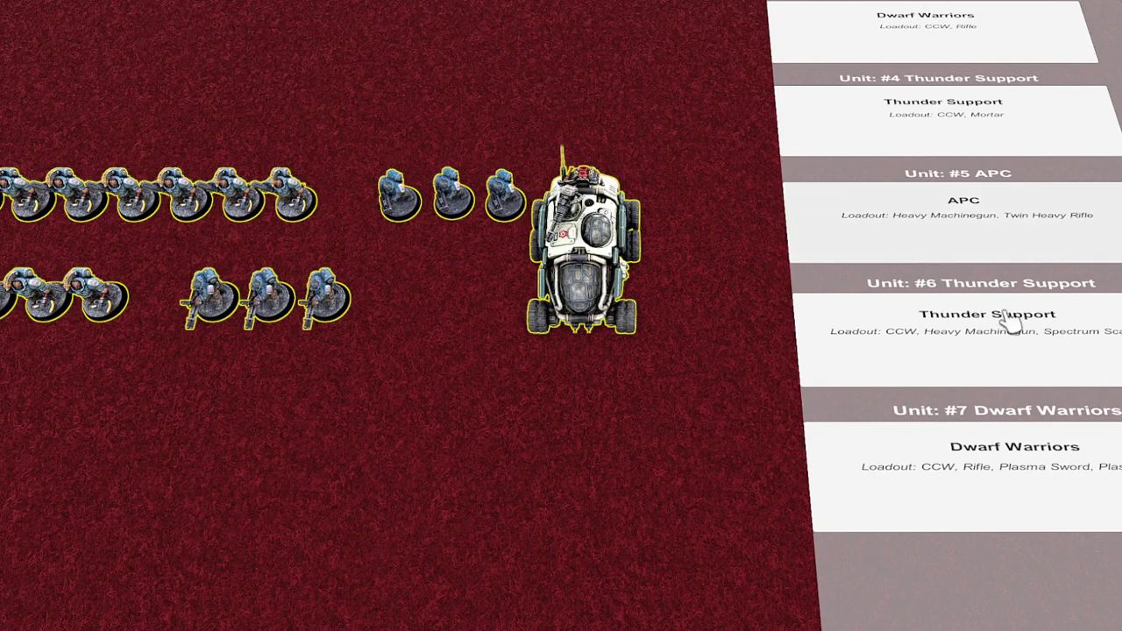
key("o")
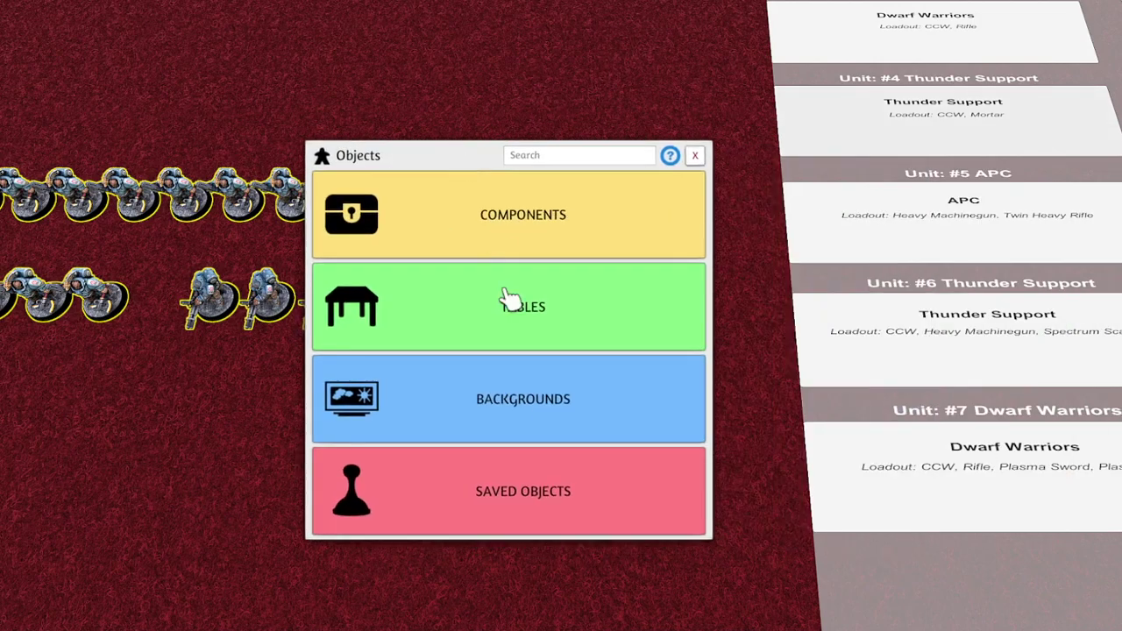
left_click(514, 519)
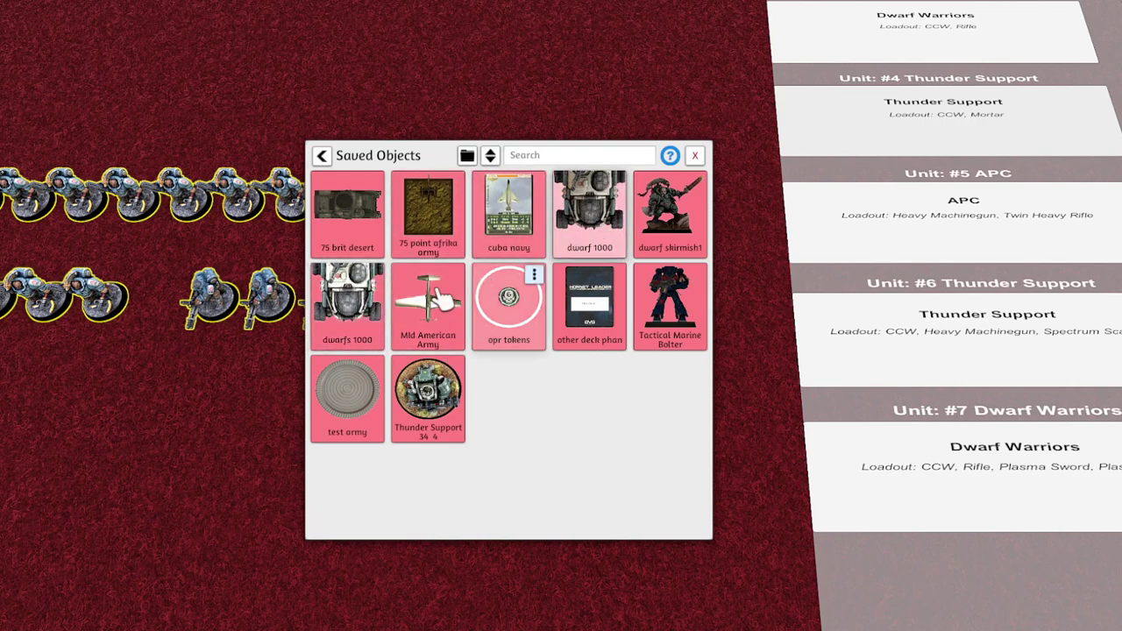
left_click(350, 303)
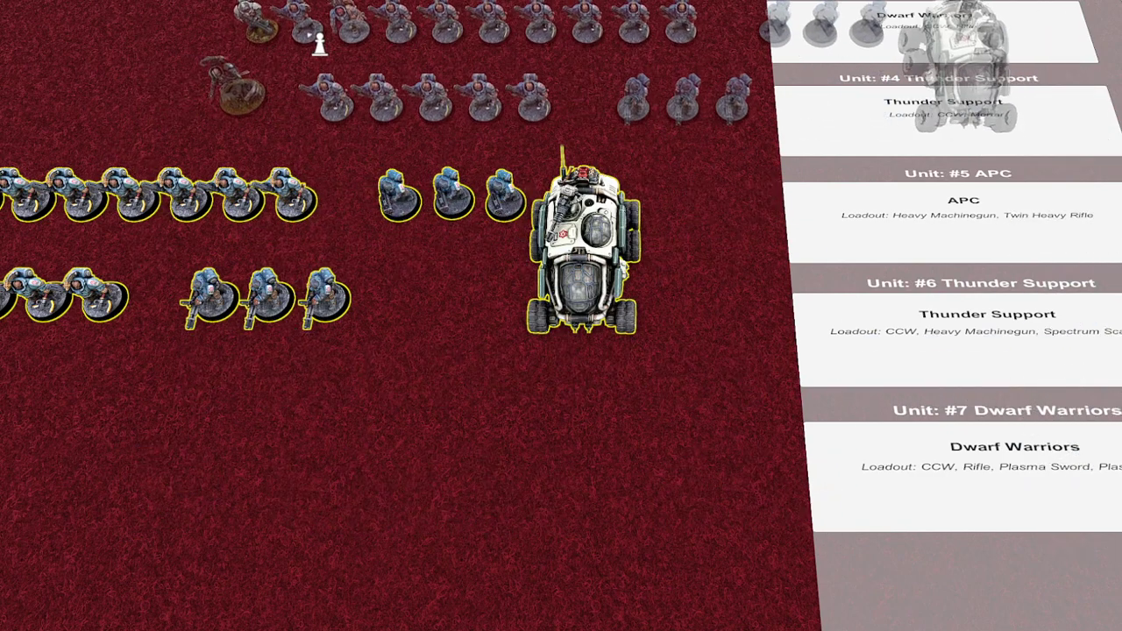
key("Escape")
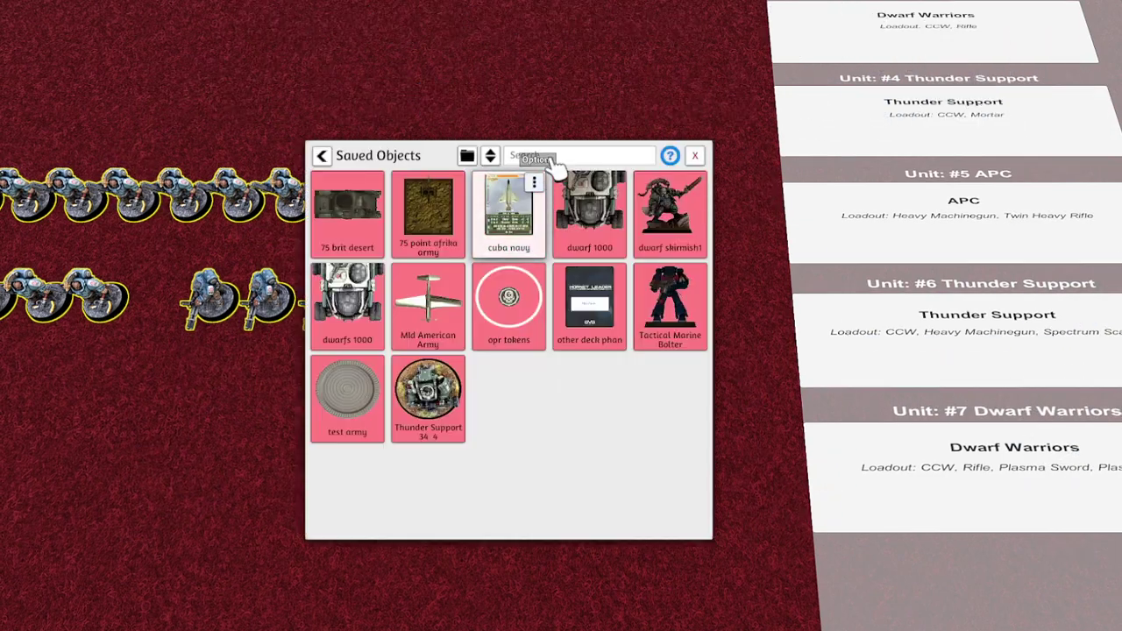
left_click(694, 155)
Step: Load the workshop mod "OPR Table: Grimdark Future and Age of Fantasy" from the boards folder inside the 40k folder
left_click(557, 198)
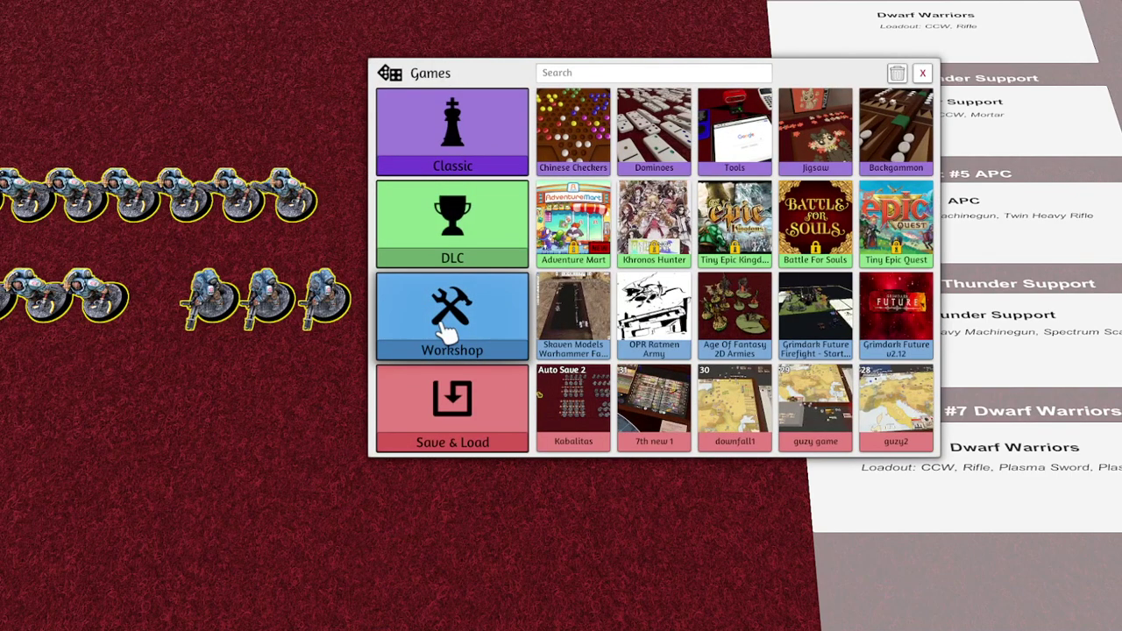
left_click(450, 312)
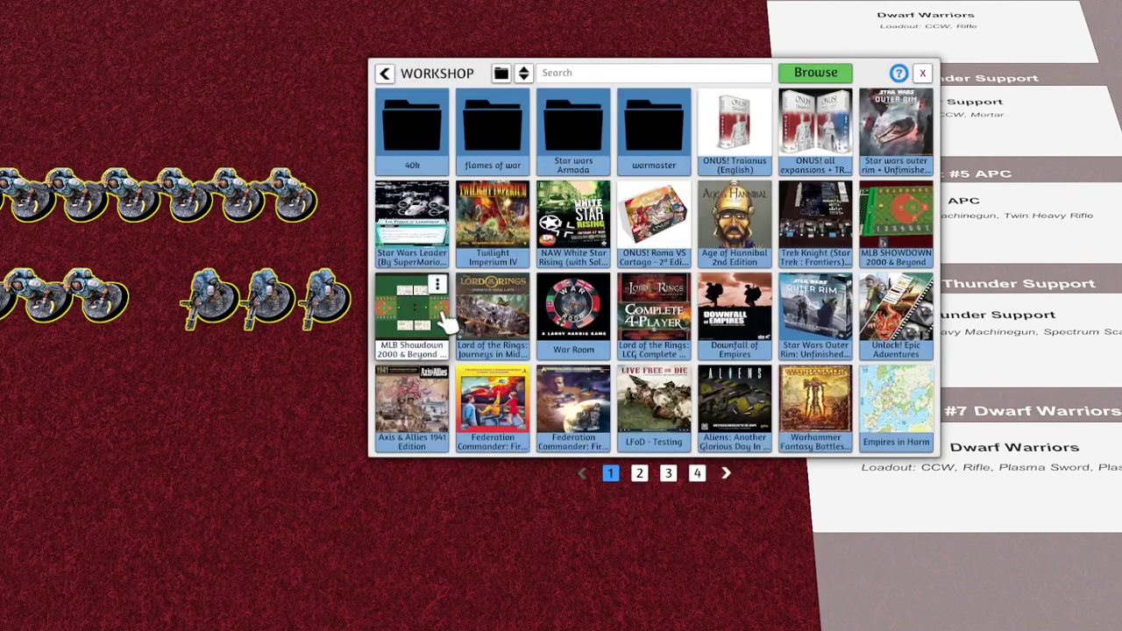
left_click(430, 142)
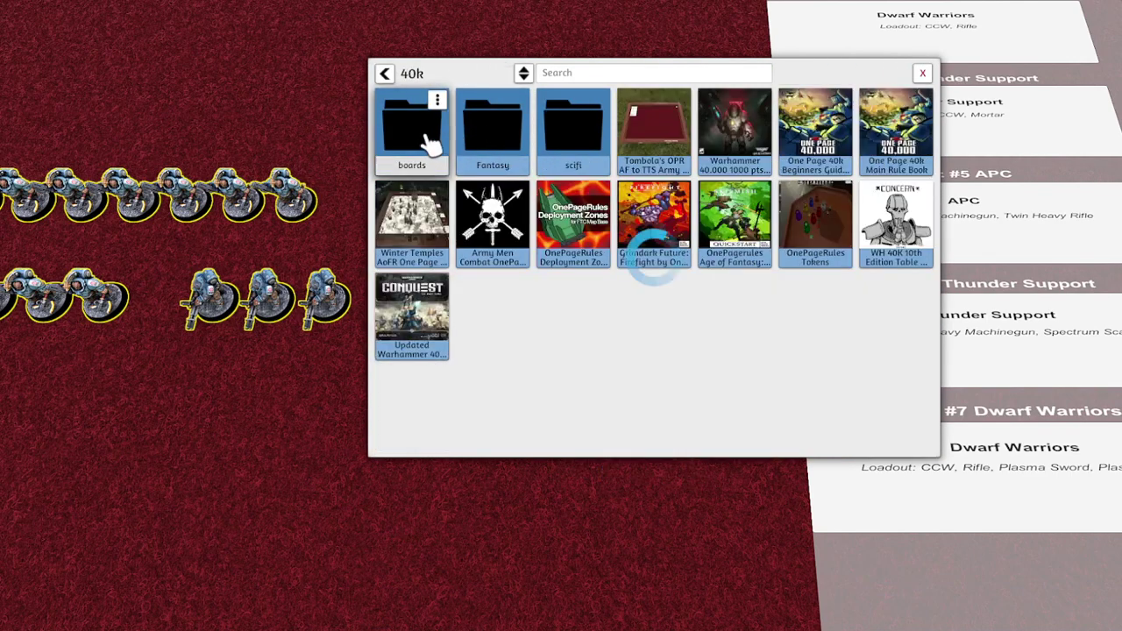
left_click(430, 144)
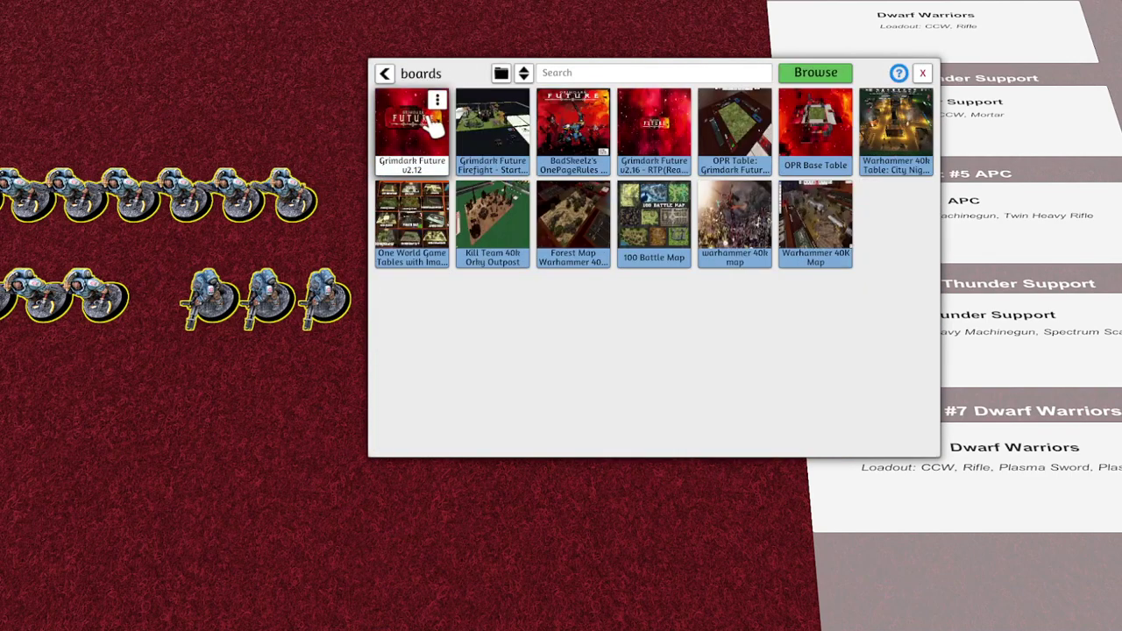
left_click(749, 144)
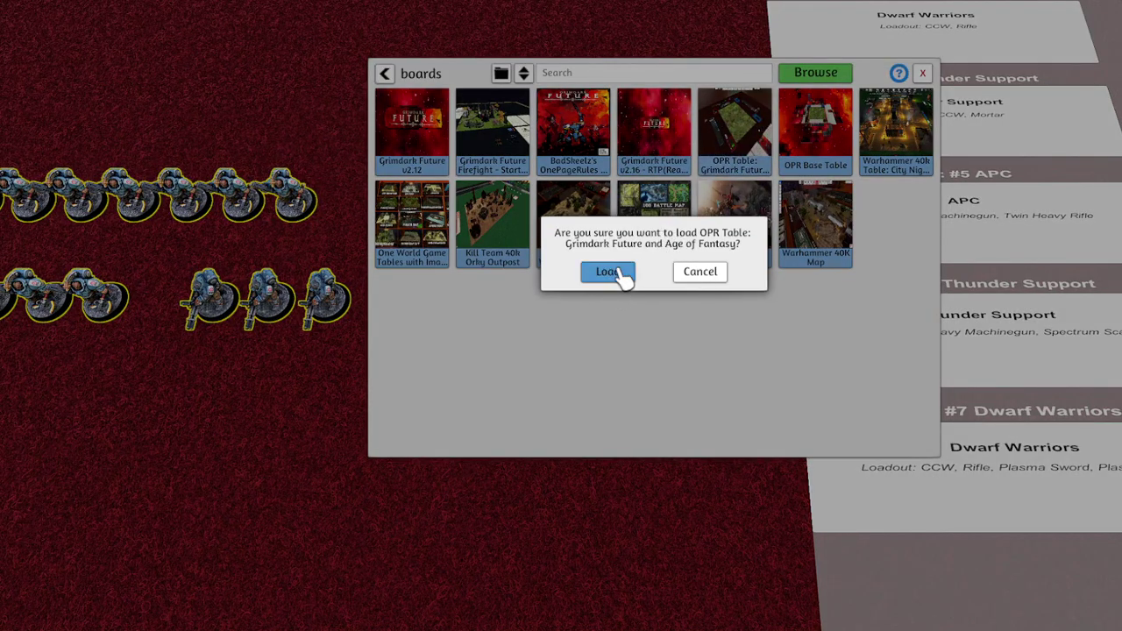
left_click(624, 271)
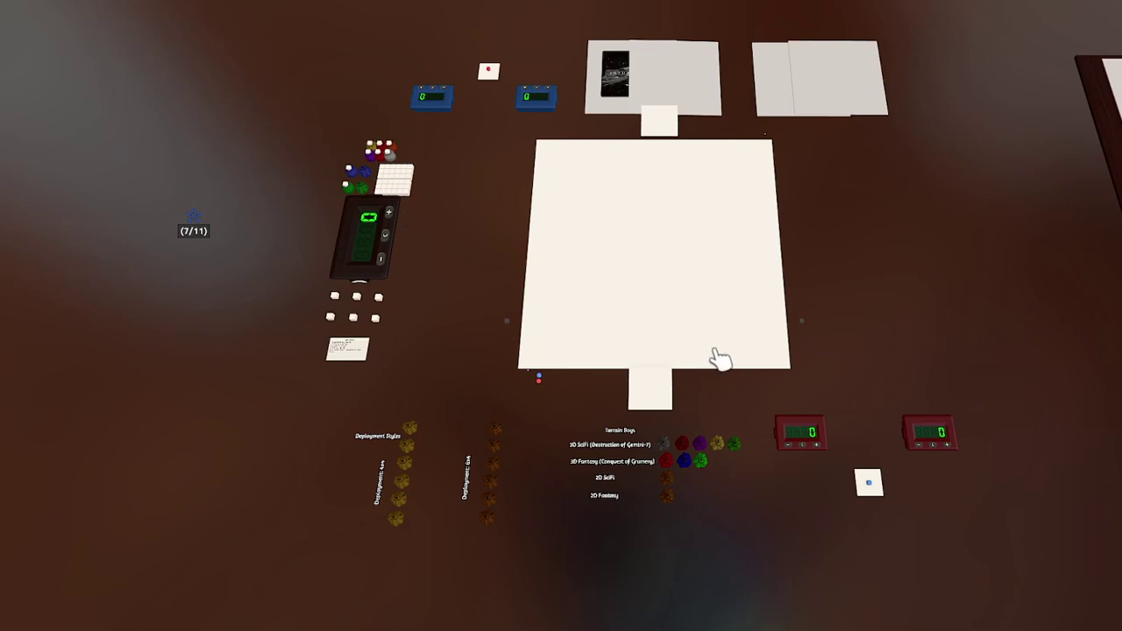
Step: Place the saved object "dwarfs 1000" on the wooden table border beside the dice mat and close the Saved Objects window
scroll(714, 264, "up", 5)
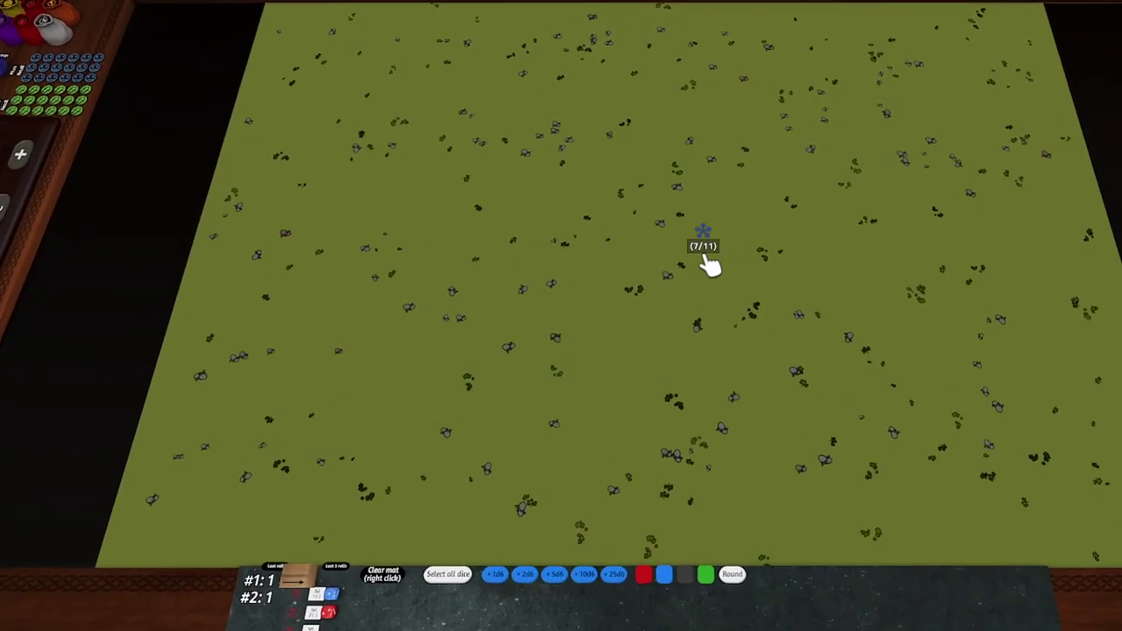
scroll(708, 258, "down", 5)
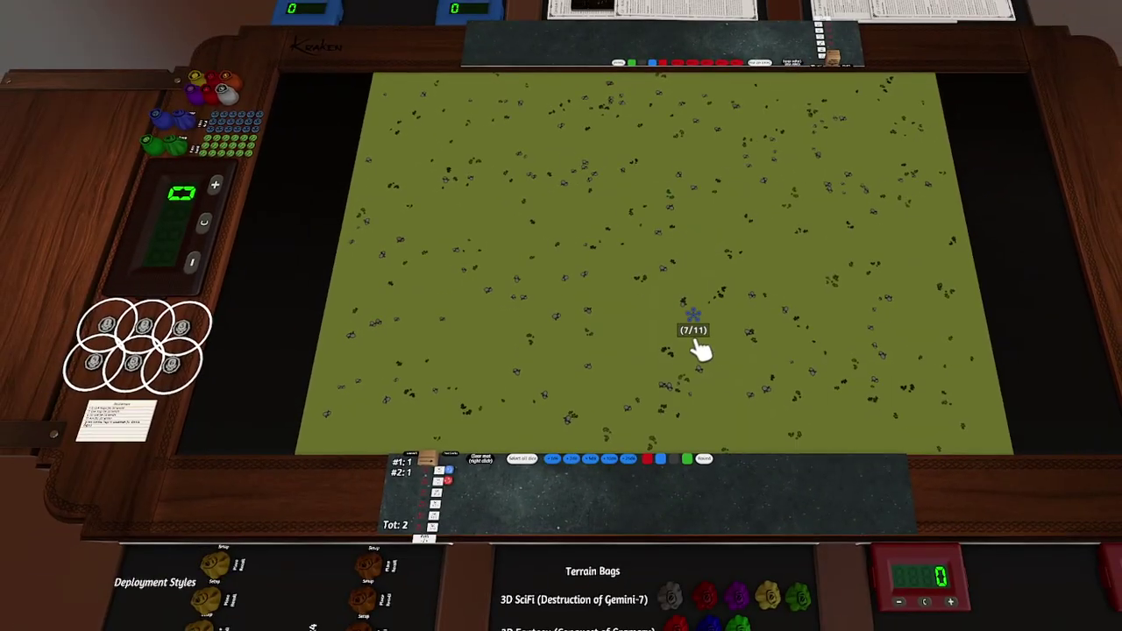
scroll(566, 180, "up", 4)
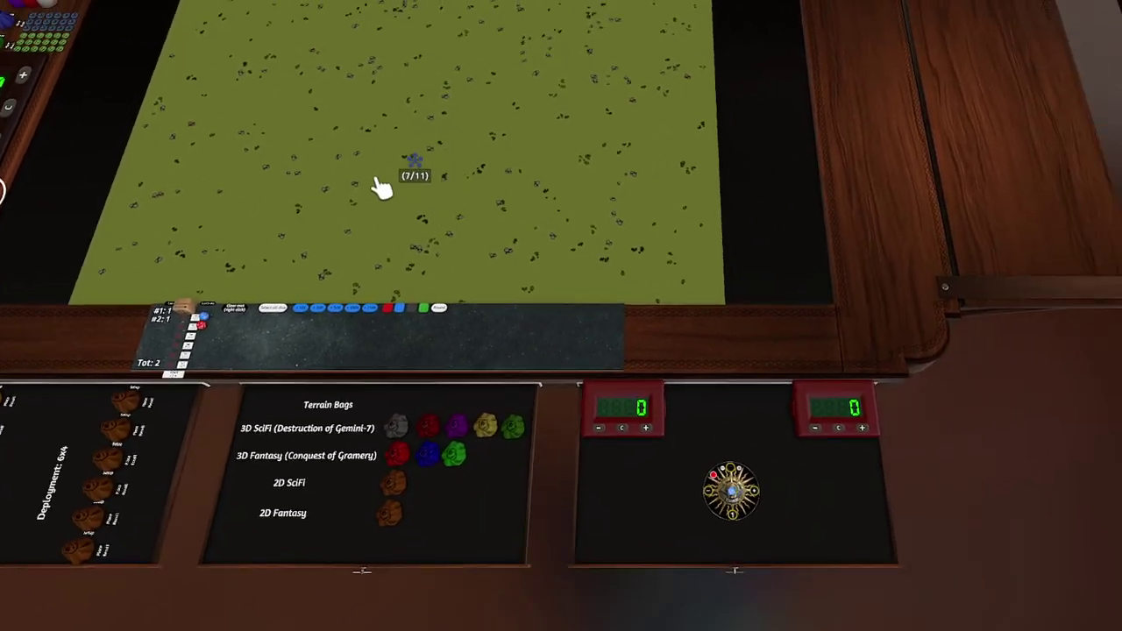
left_click_drag(383, 187, 265, 303)
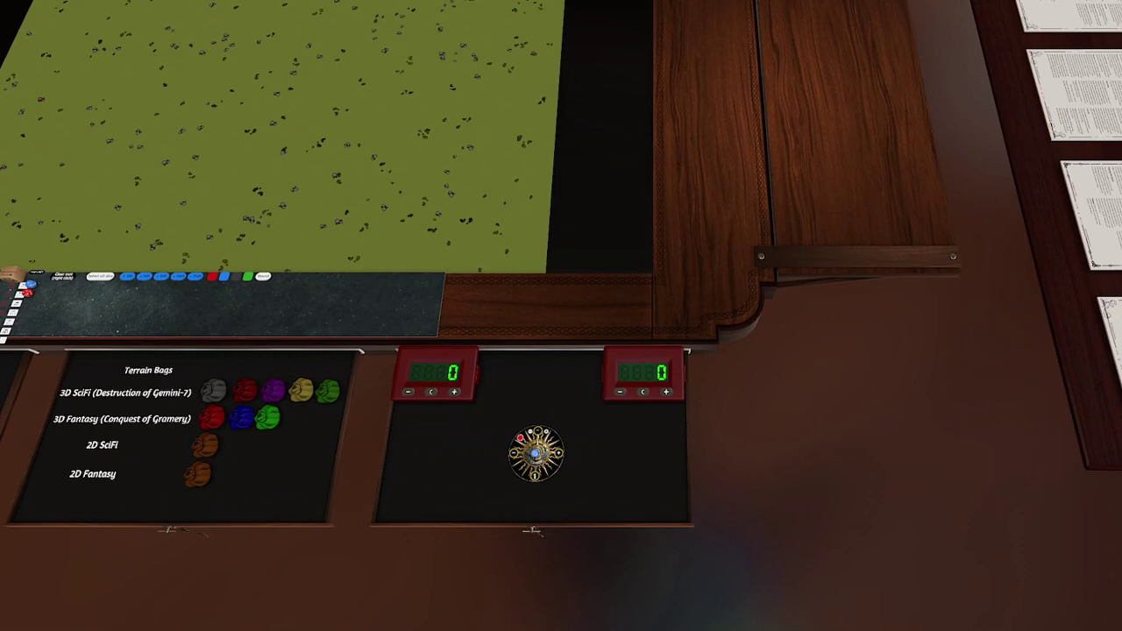
left_click(596, 418)
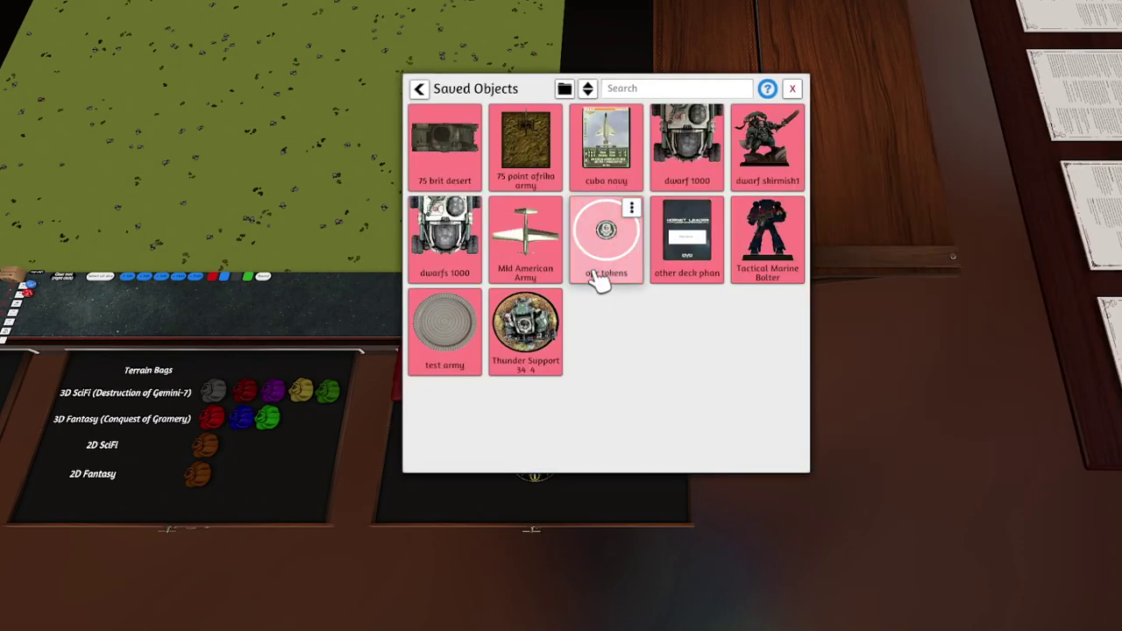
left_click(429, 263)
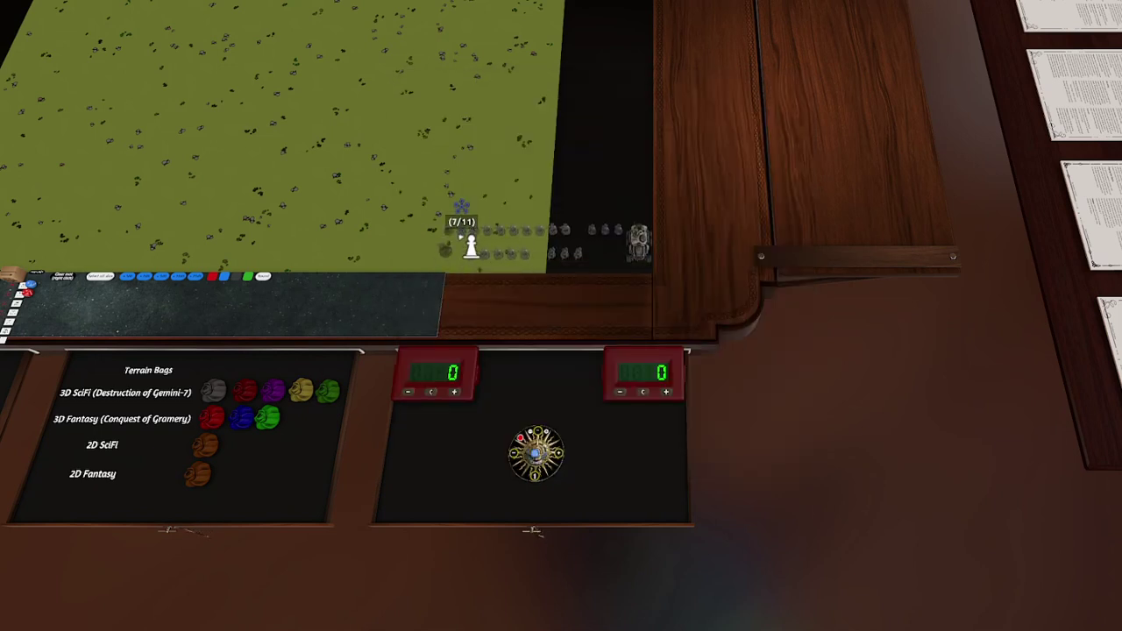
left_click_drag(461, 236, 472, 290)
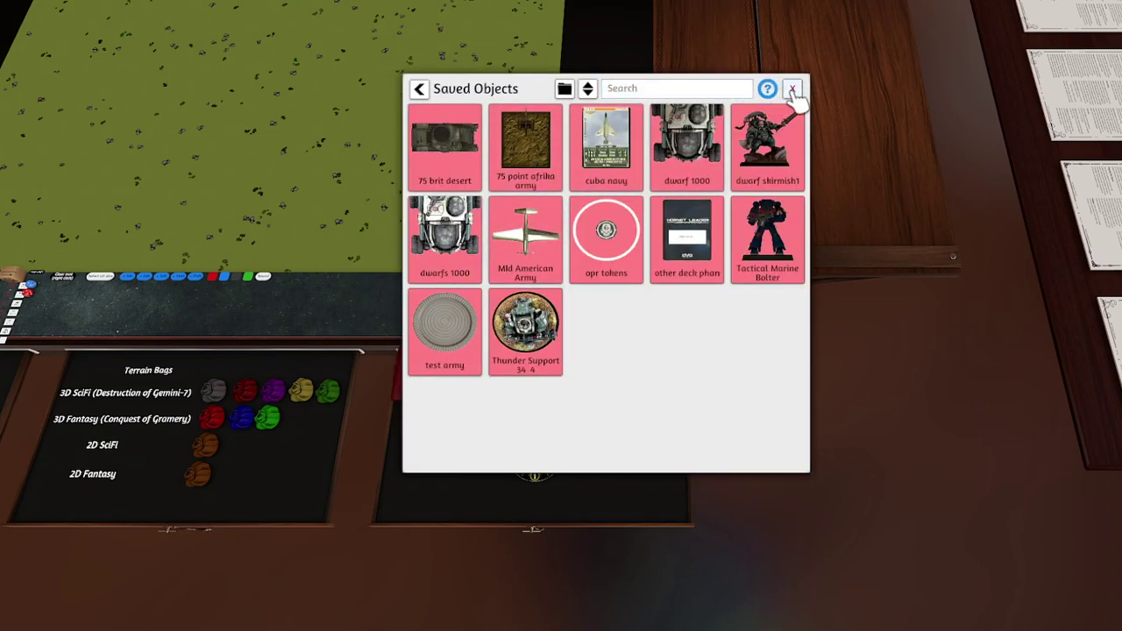
left_click(792, 88)
Step: Move the dwarf at the vehicle end of the ten-model row onto the green battle mat near its corner
scroll(791, 181, "up", 5)
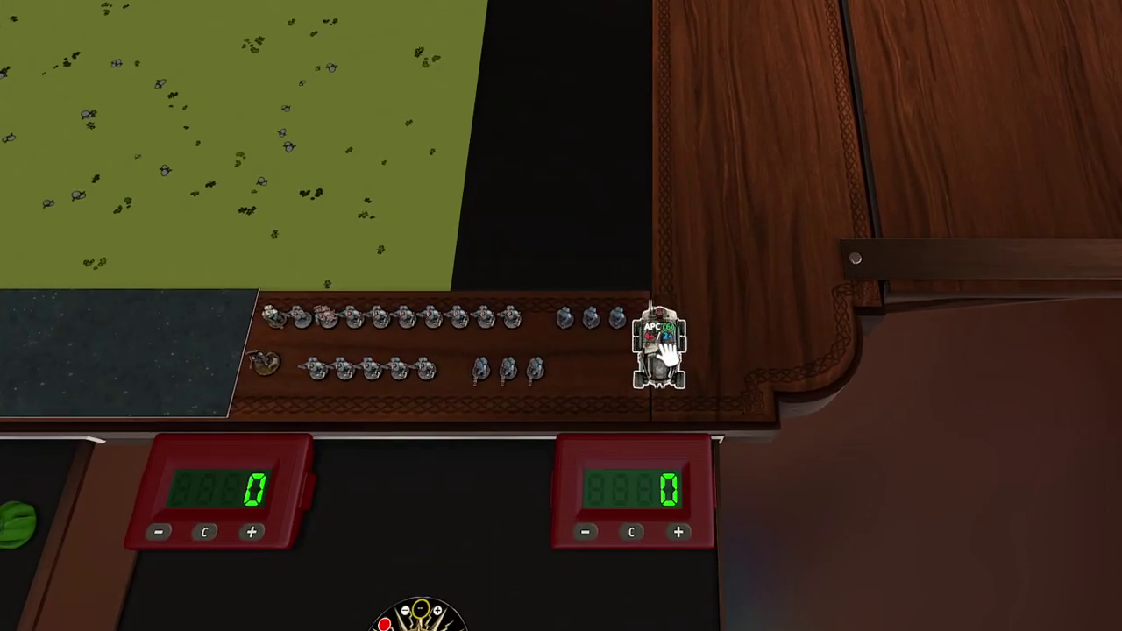
mouse_move(659, 366)
mouse_move(601, 321)
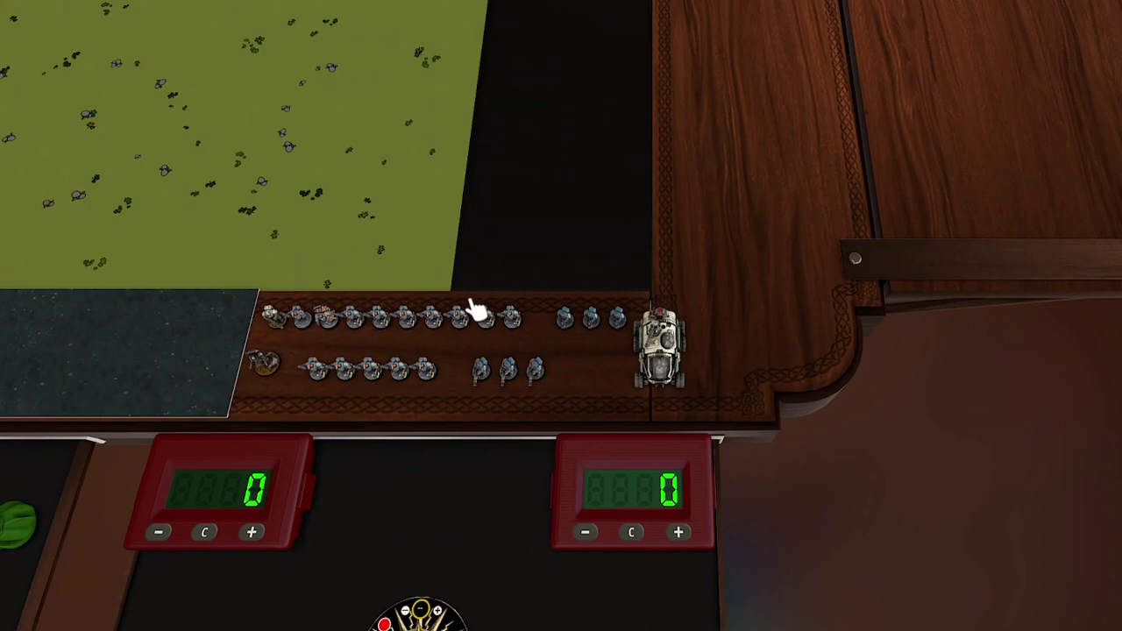
mouse_move(490, 320)
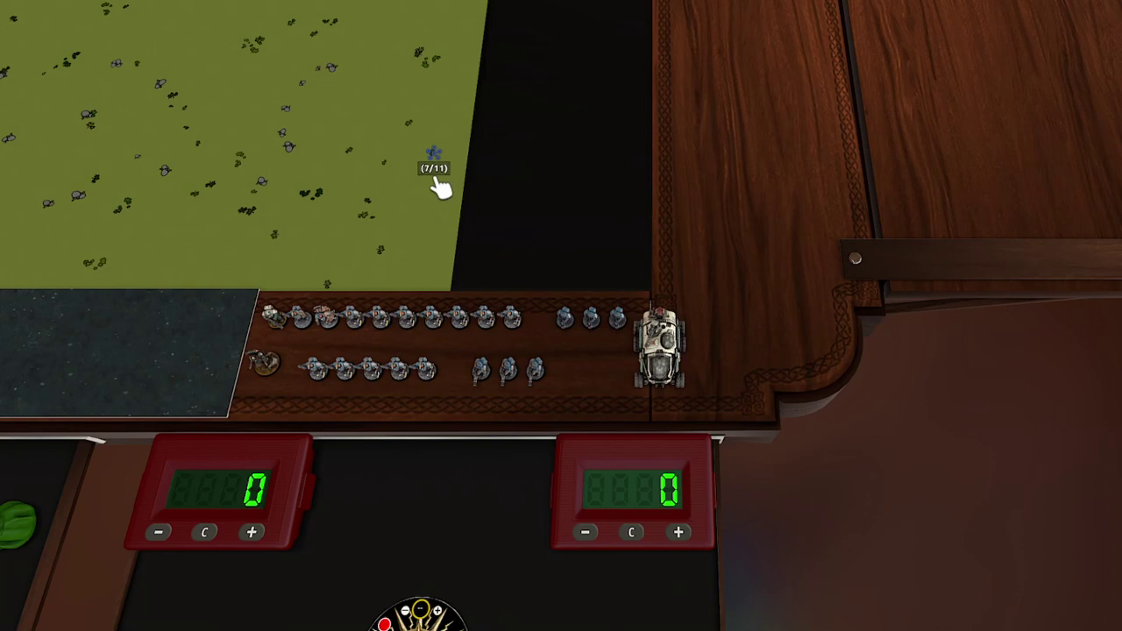
left_click_drag(512, 317, 357, 219)
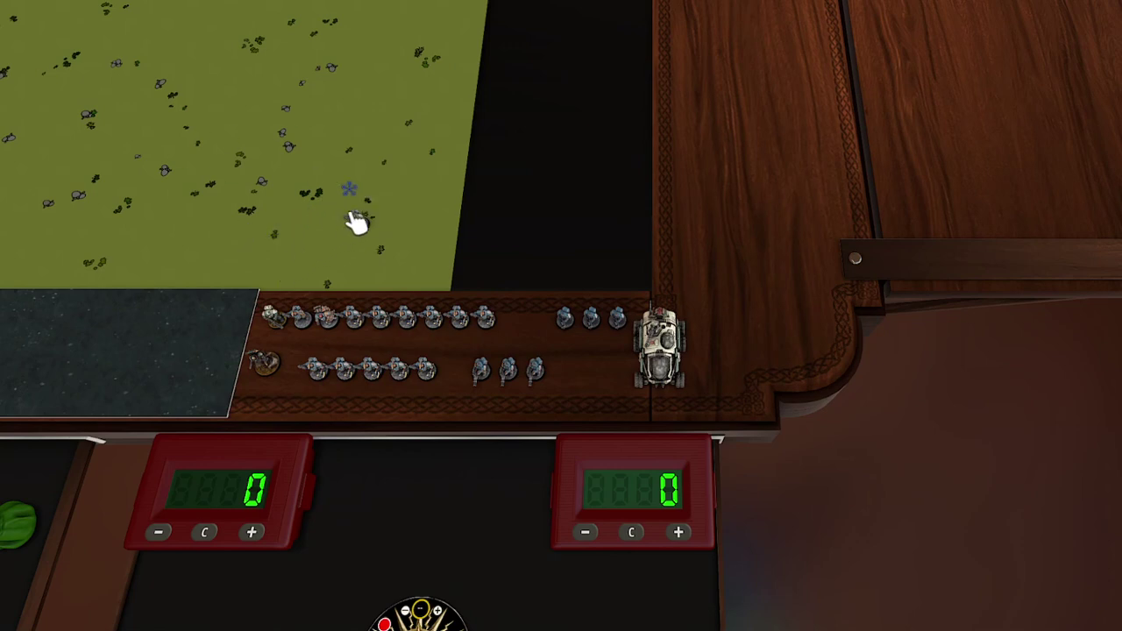
mouse_move(361, 223)
left_mouse_down()
mouse_move(335, 231)
mouse_move(369, 221)
mouse_move(361, 226)
left_mouse_up()
Step: Measure a distance across the battle mat from the deployed dwarf miniature with the ruler
left_click_drag(226, 145, 360, 225)
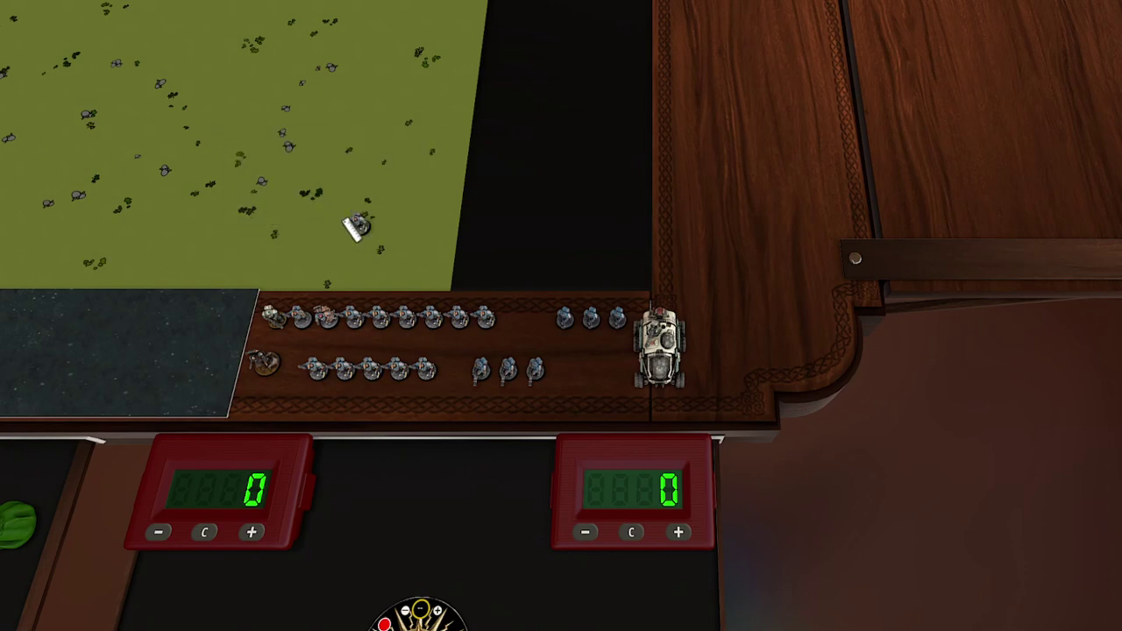
key("Tab")
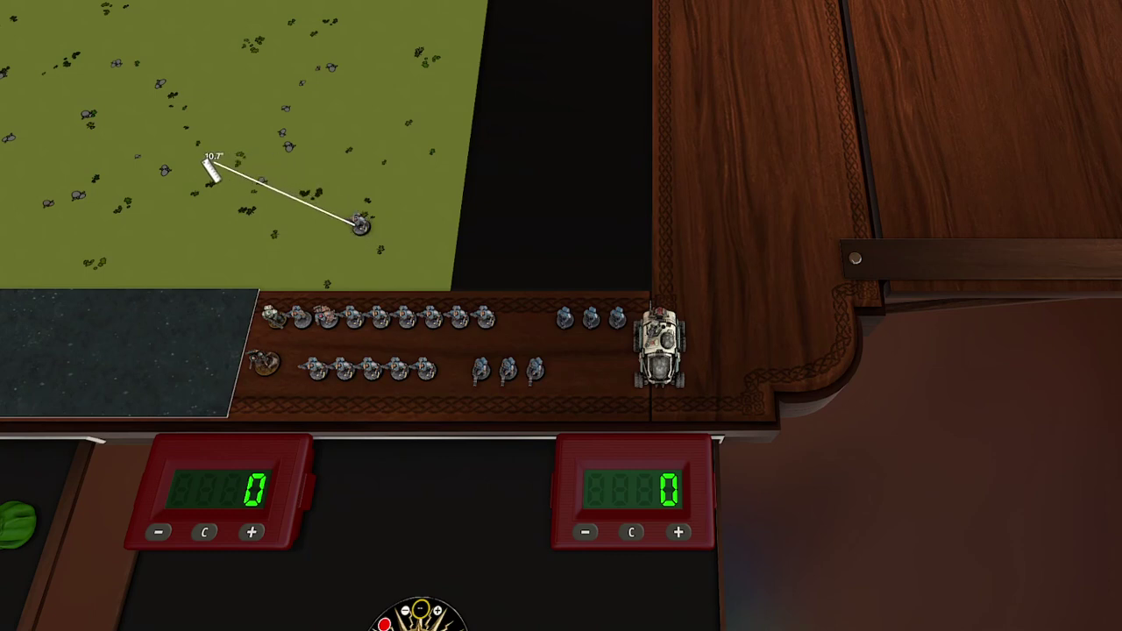
key("Tab")
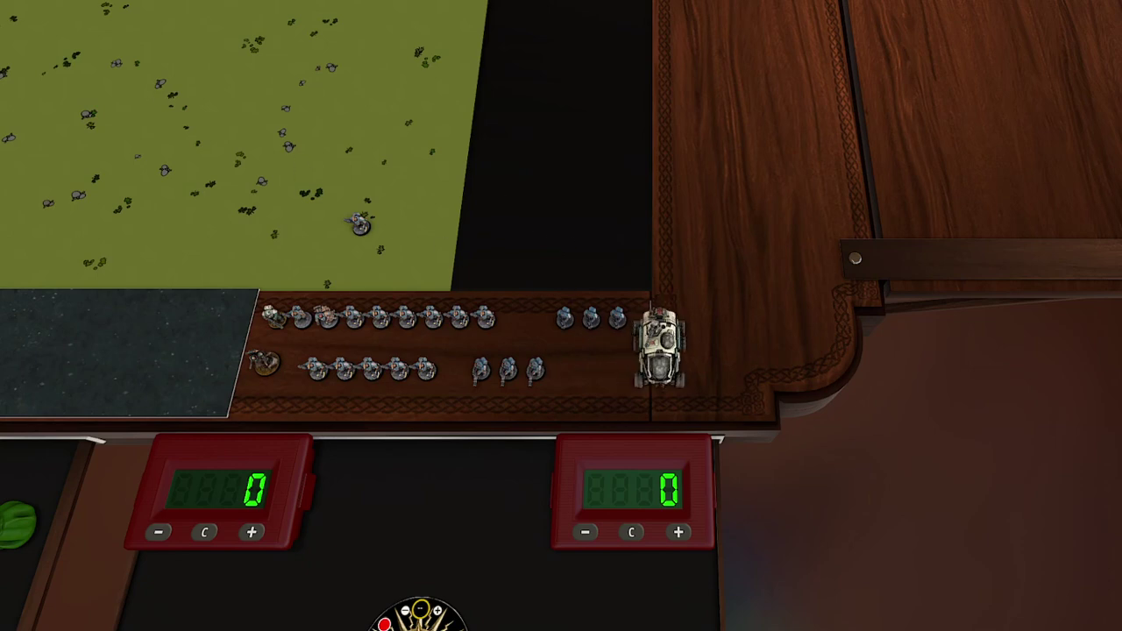
Step: Check the APC's profile and move the vehicle onto the battle mat beside the deployed dwarf
mouse_move(648, 363)
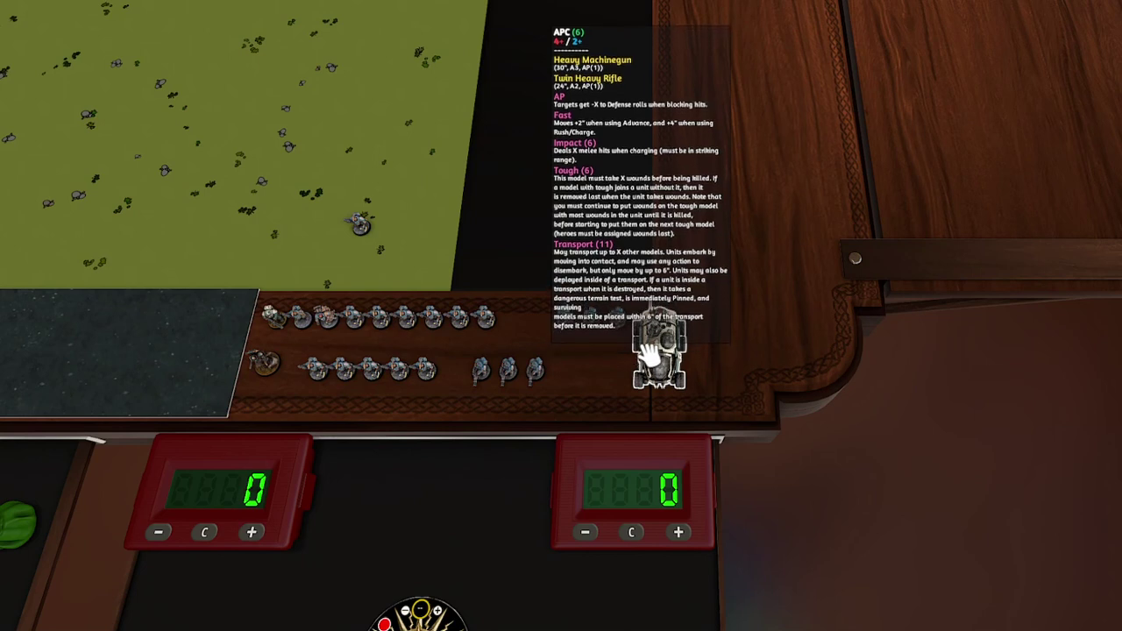
left_click_drag(648, 354, 429, 229)
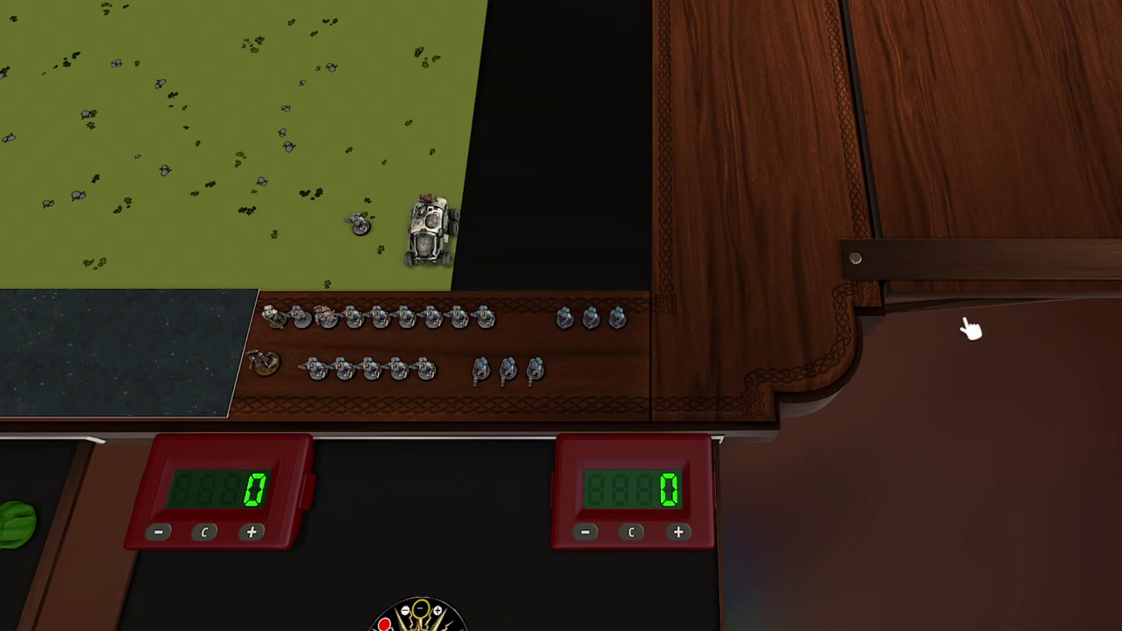